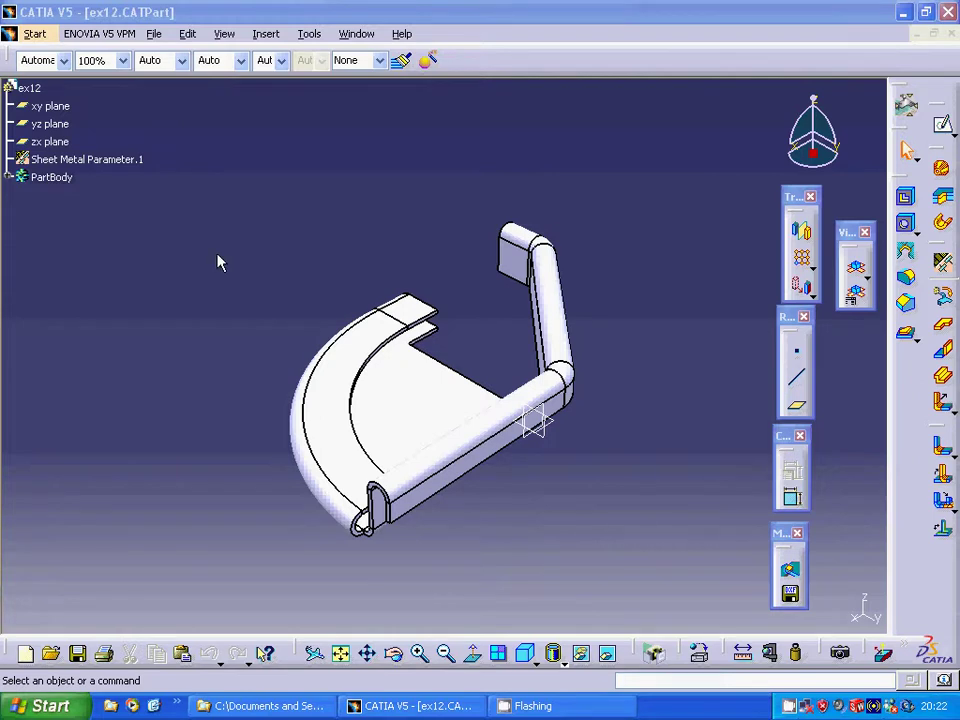
Switch ex12 to the Generative Structural Analysis workbench from Start > Analysis & Simulation
click(33, 34)
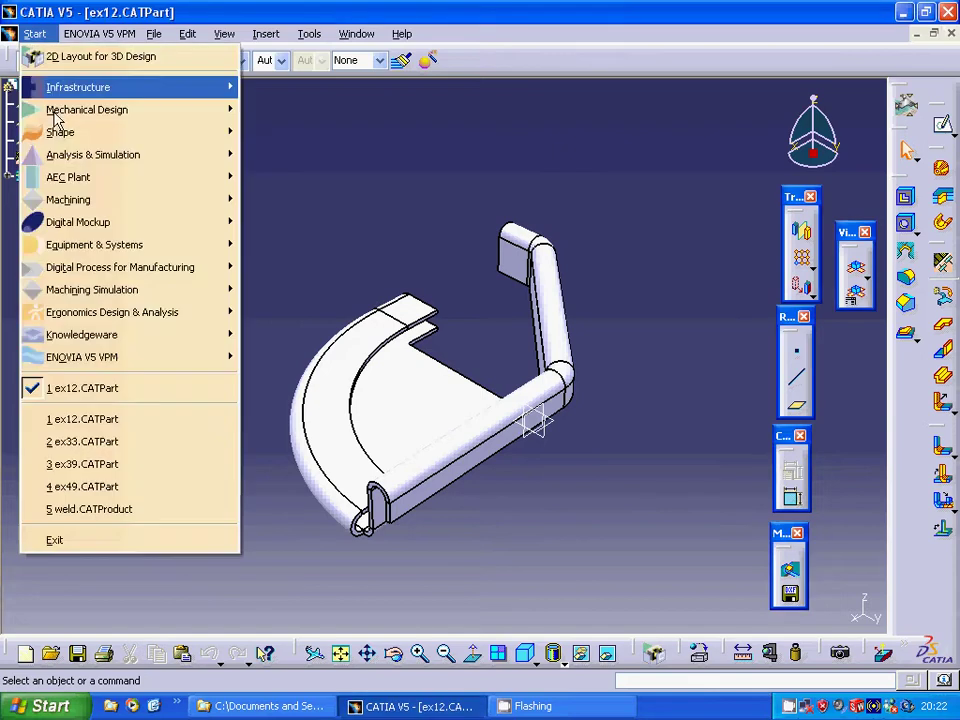
mouse_move(77, 154)
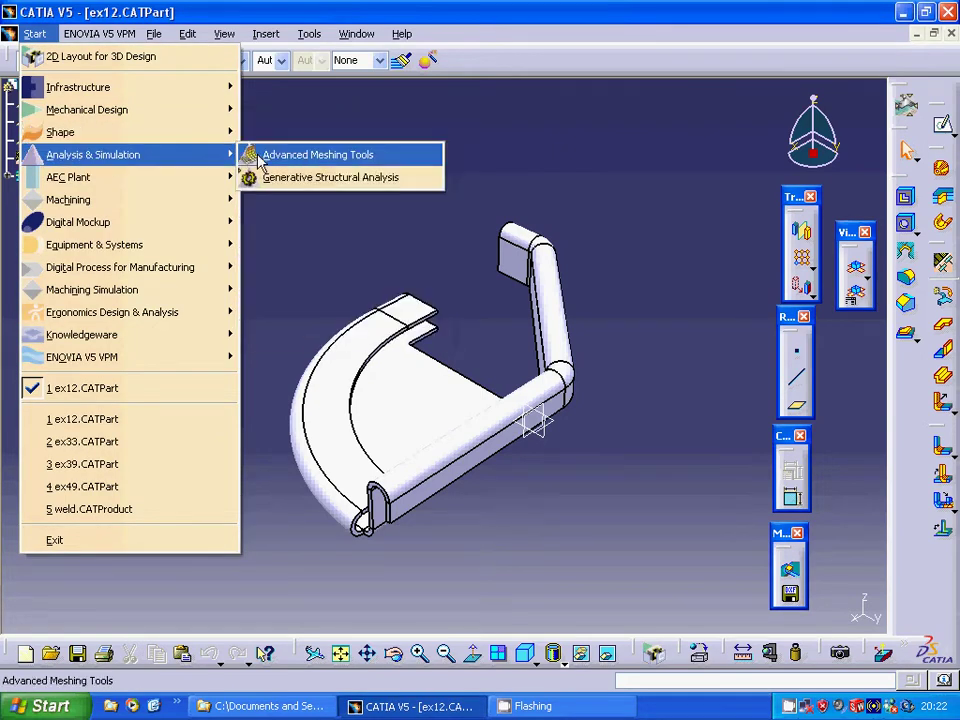
click(330, 177)
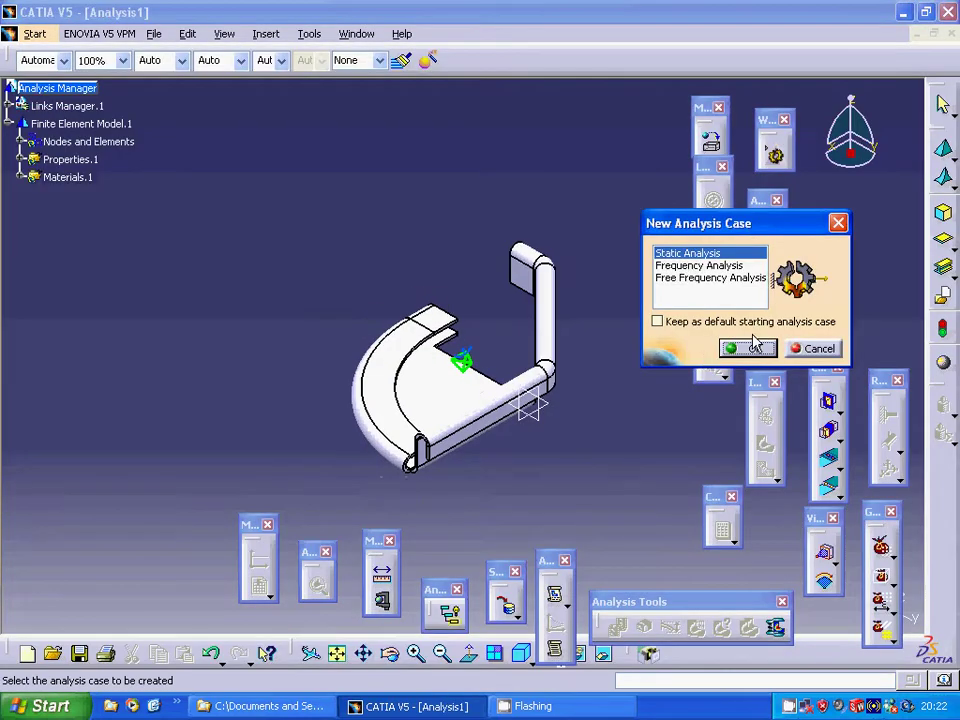
Accept a Static Analysis case and apply Aluminium to the linked ex12 PartBody
click(750, 349)
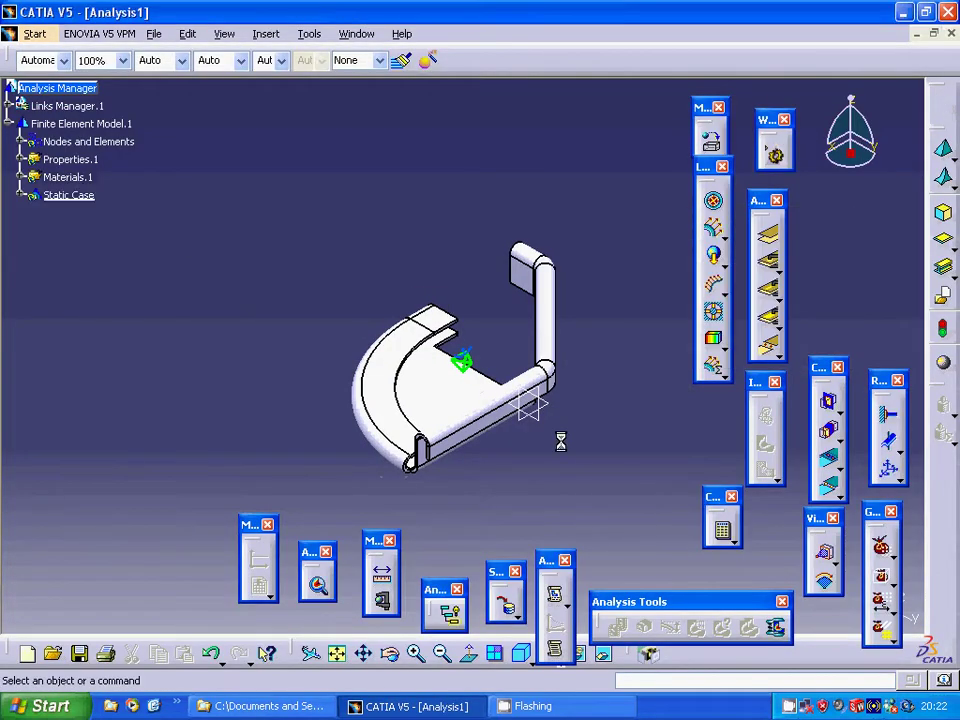
click(20, 106)
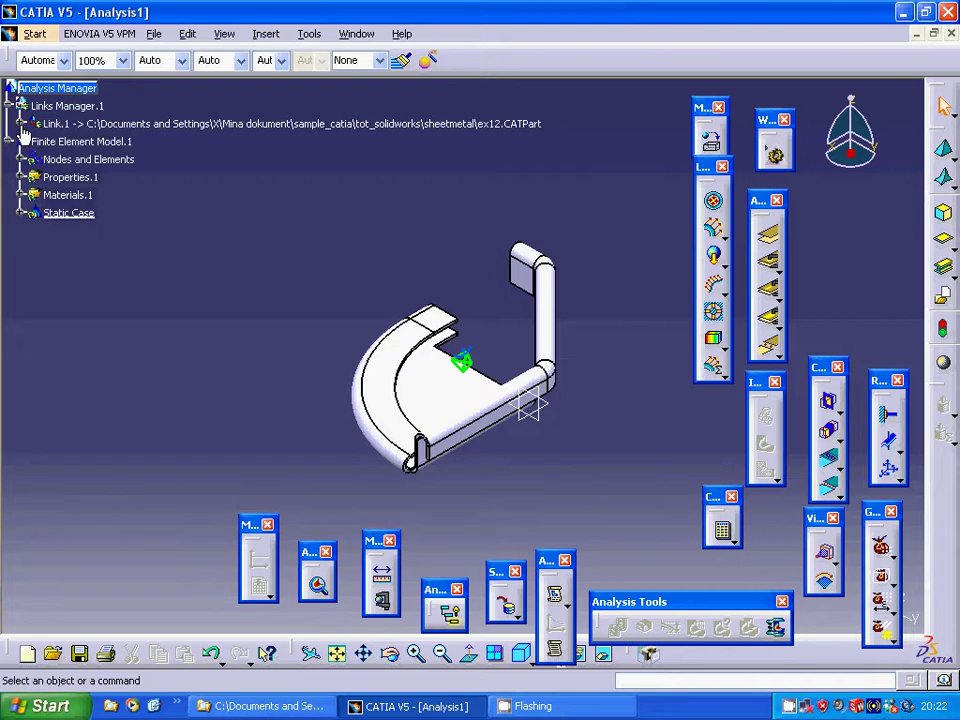
click(21, 124)
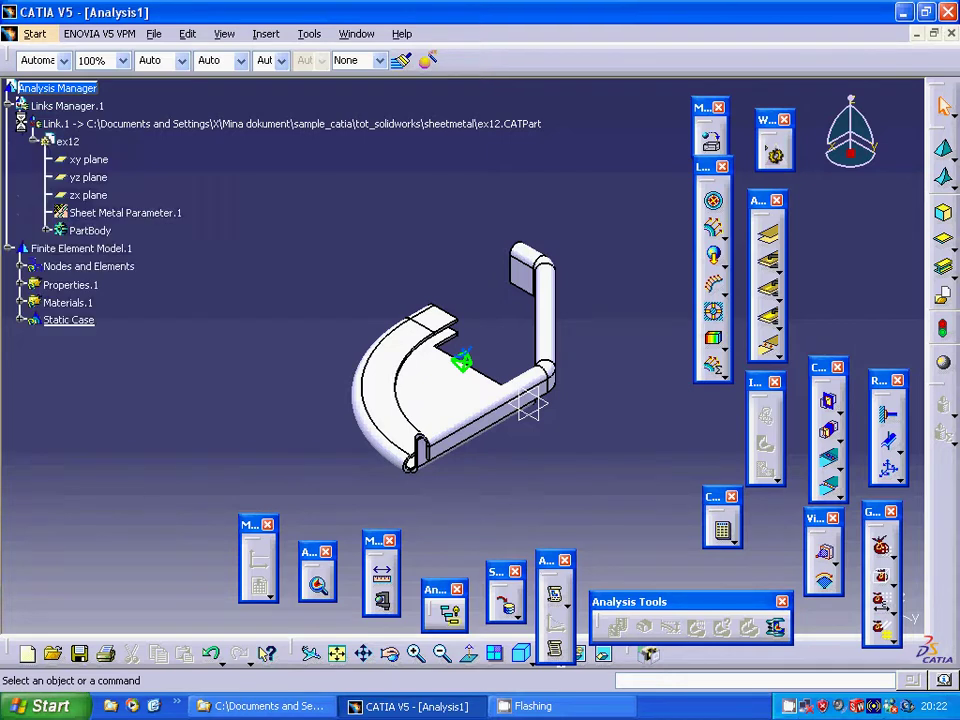
click(92, 231)
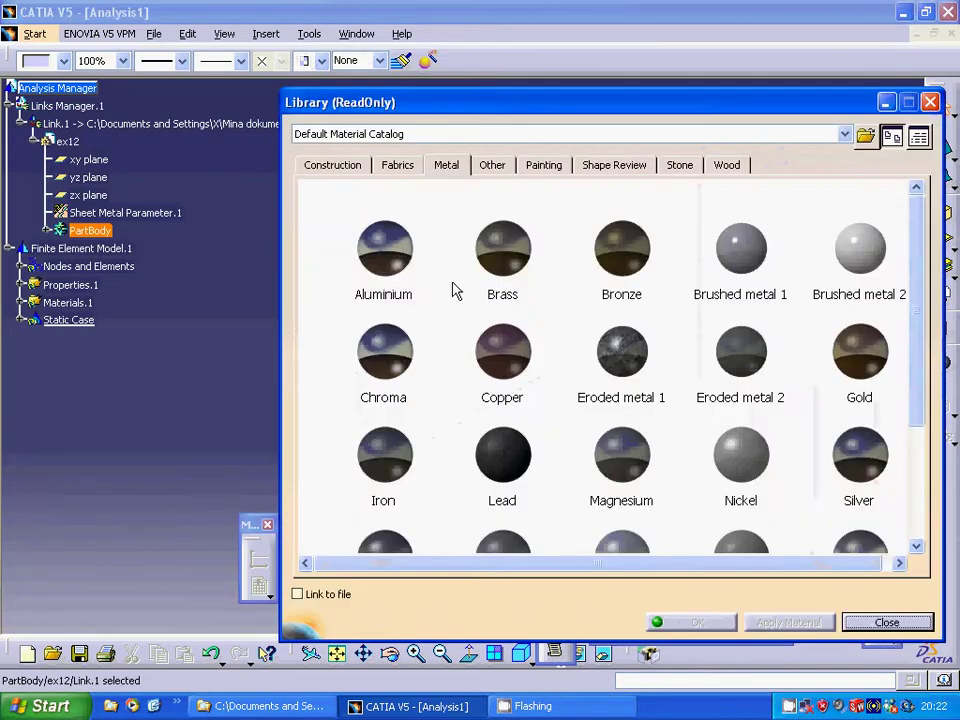
click(405, 268)
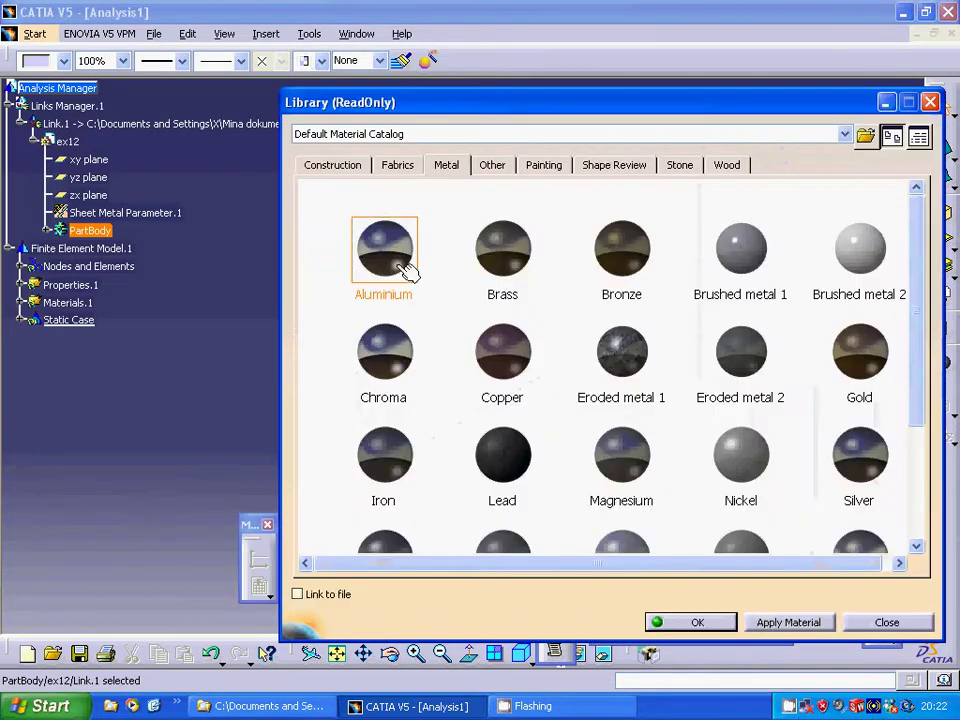
click(694, 622)
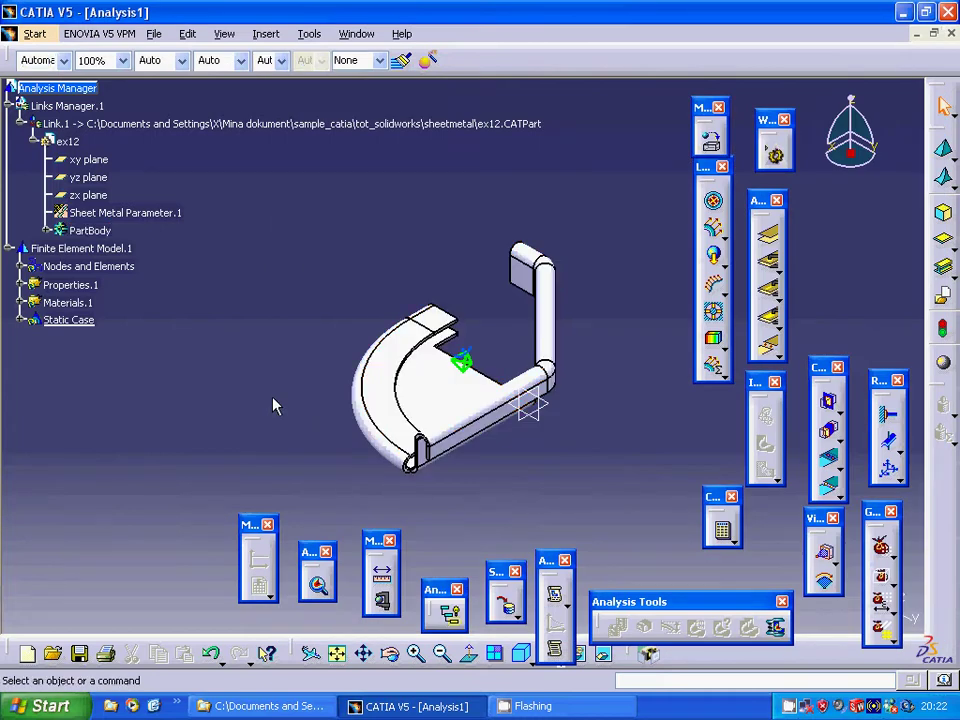
Clamp the hem, bend, sloped flange and flange-end faces together as Clamp.1
click(888, 415)
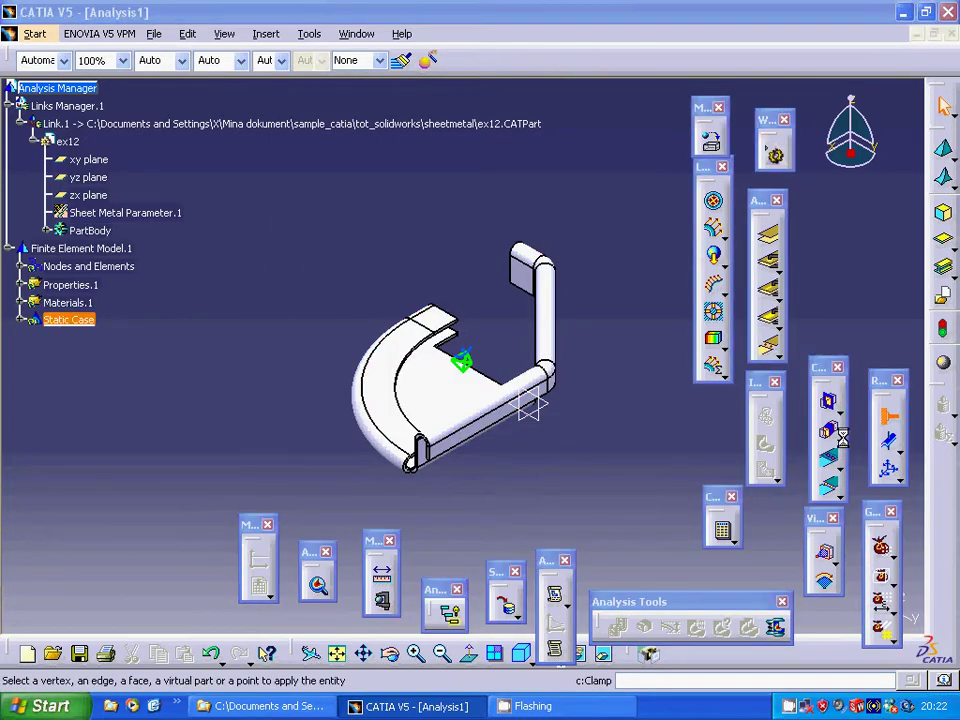
middle_drag(595, 485, 390, 127)
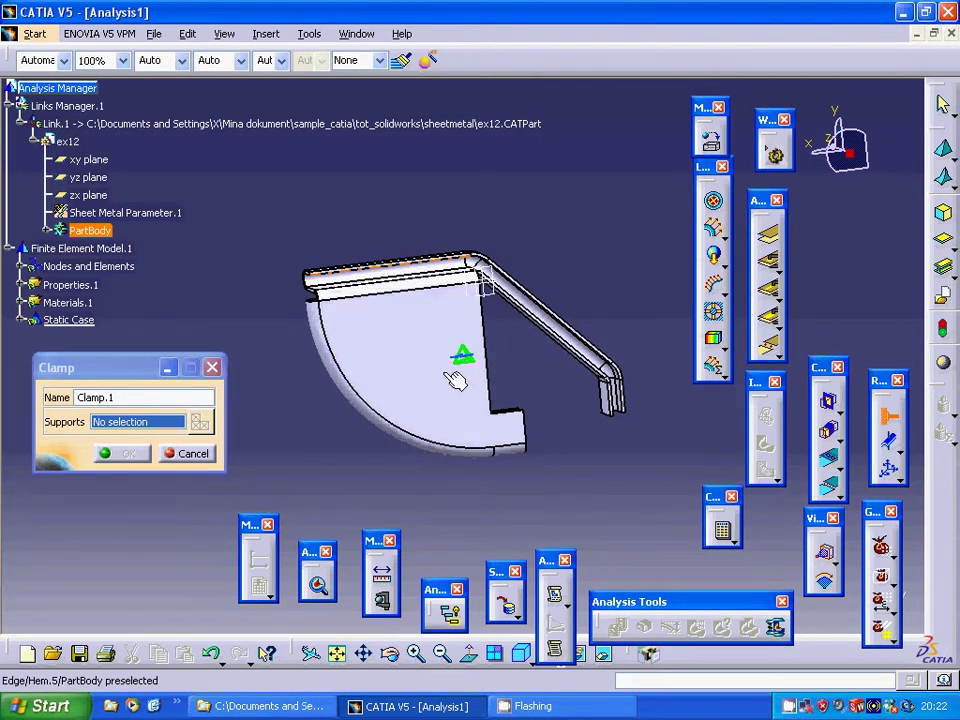
click(416, 654)
click(416, 654)
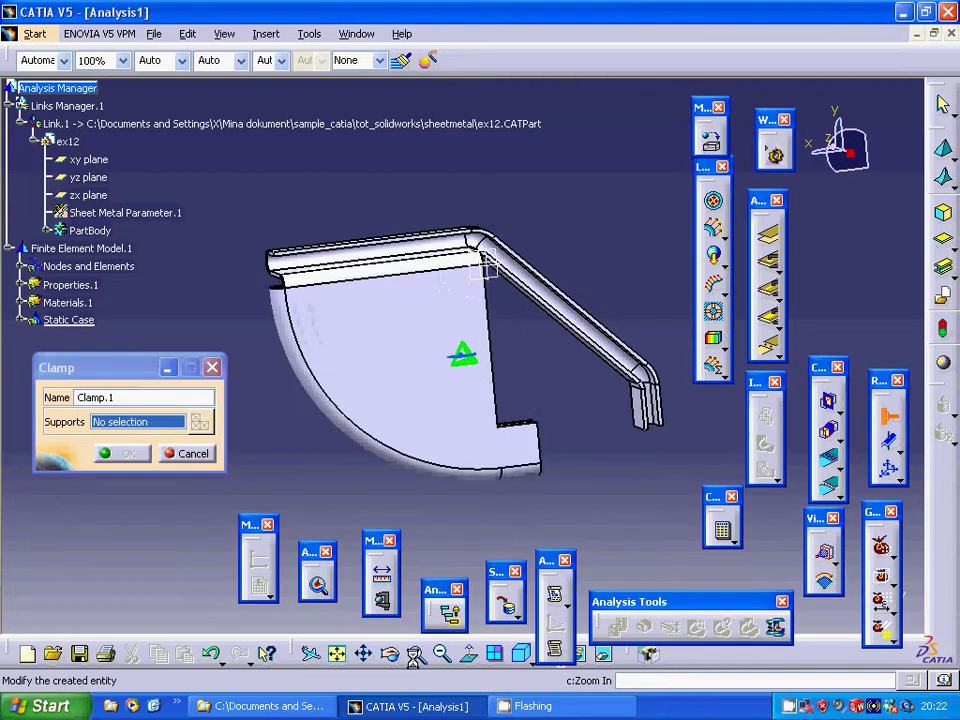
click(416, 654)
click(416, 654)
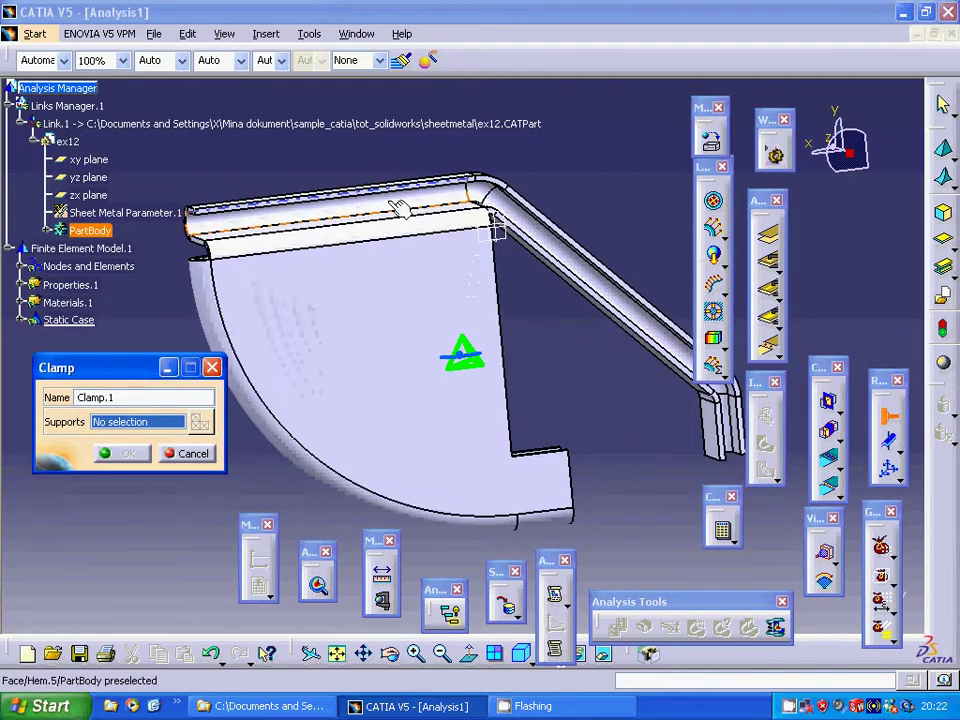
click(476, 206)
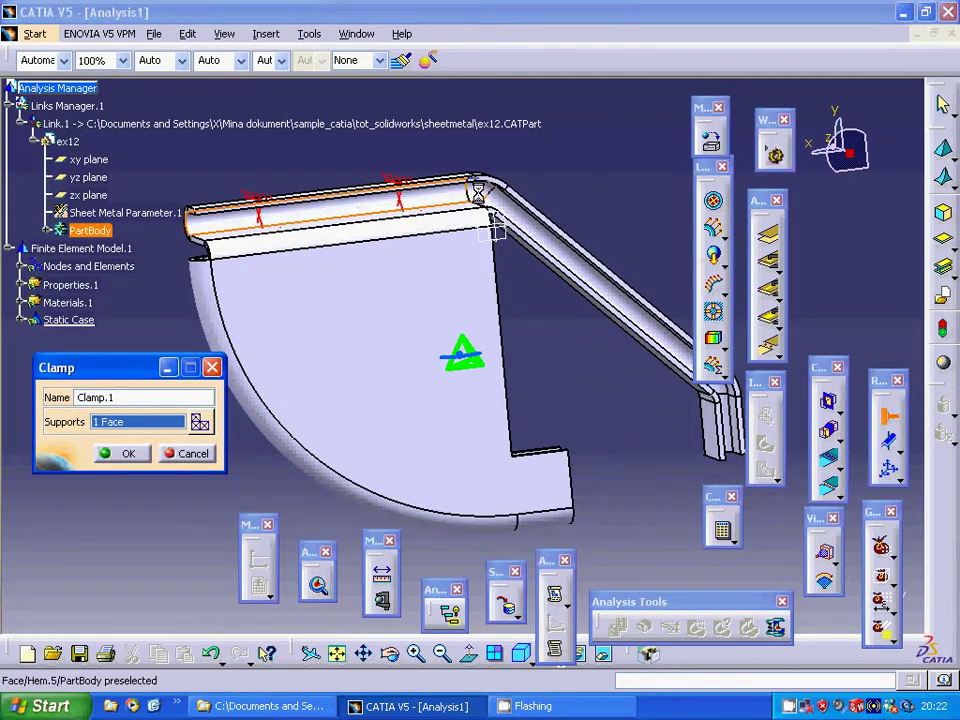
click(493, 208)
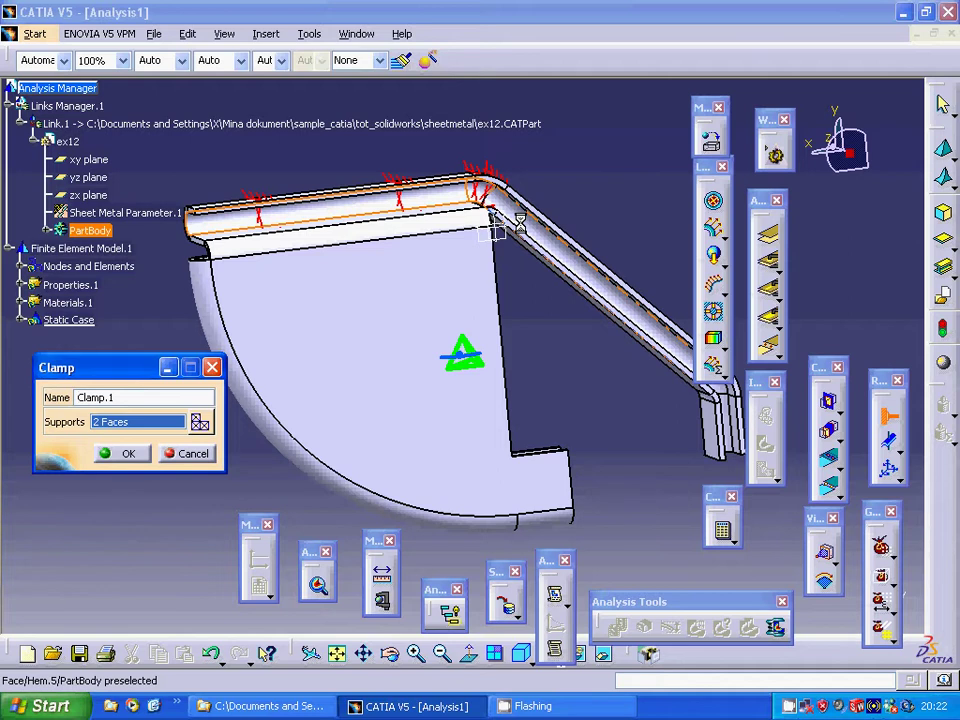
click(528, 230)
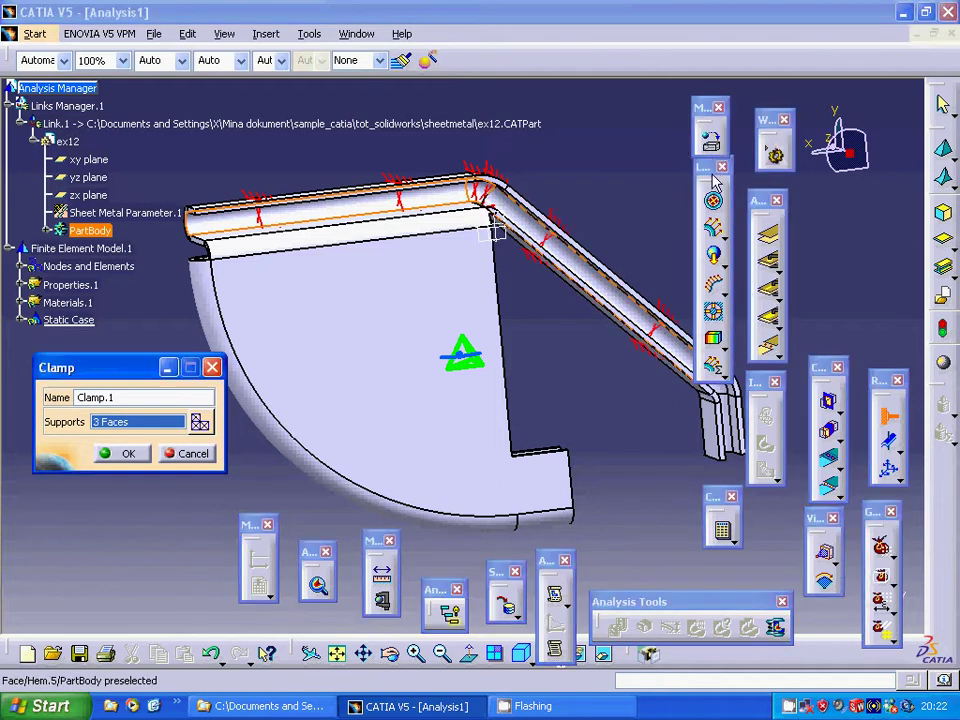
drag(709, 178, 892, 136)
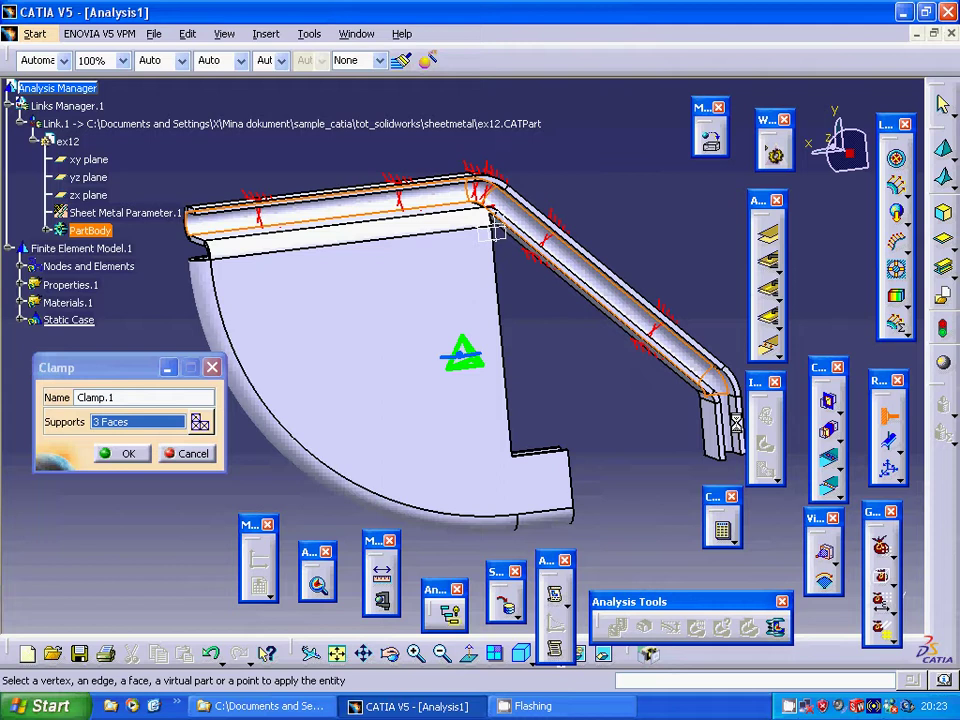
click(728, 424)
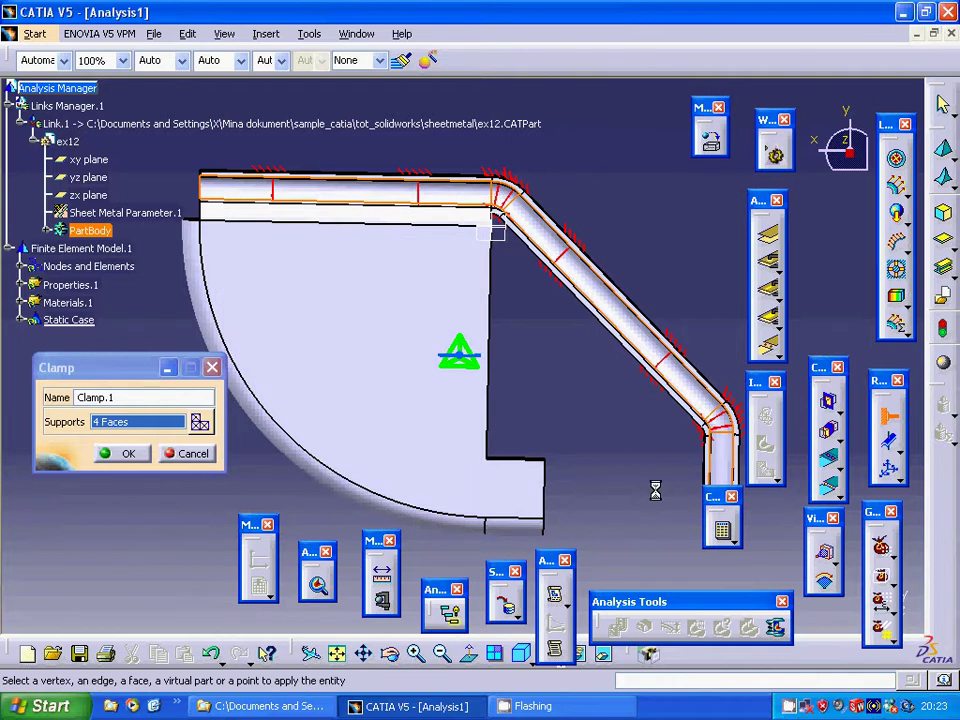
click(124, 453)
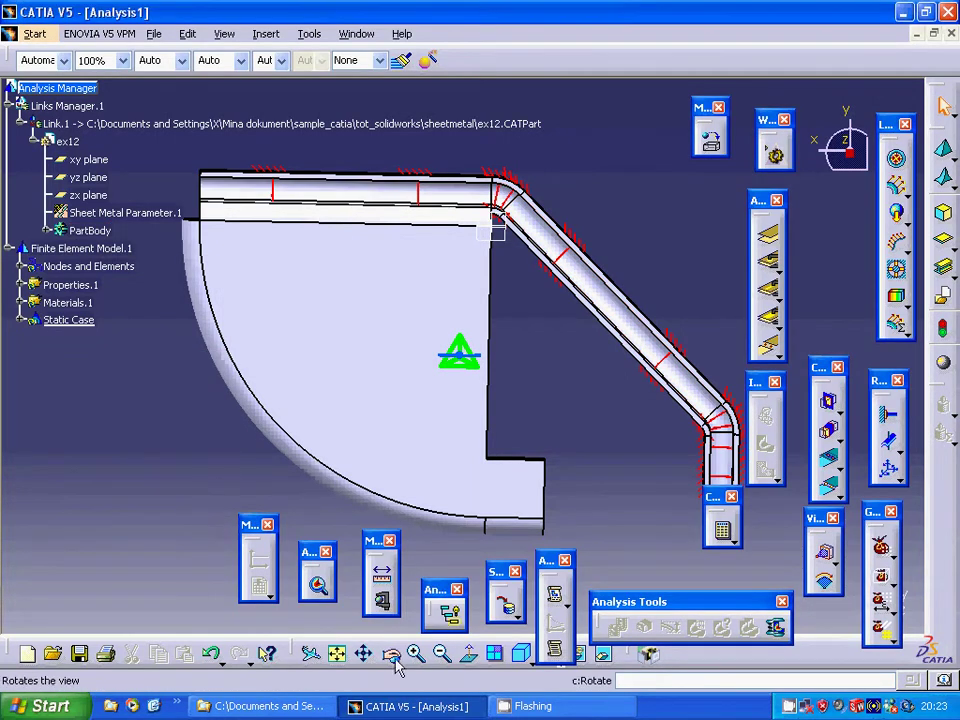
Apply a Z = -100N distributed force to the tab top face and curved flange face
click(521, 651)
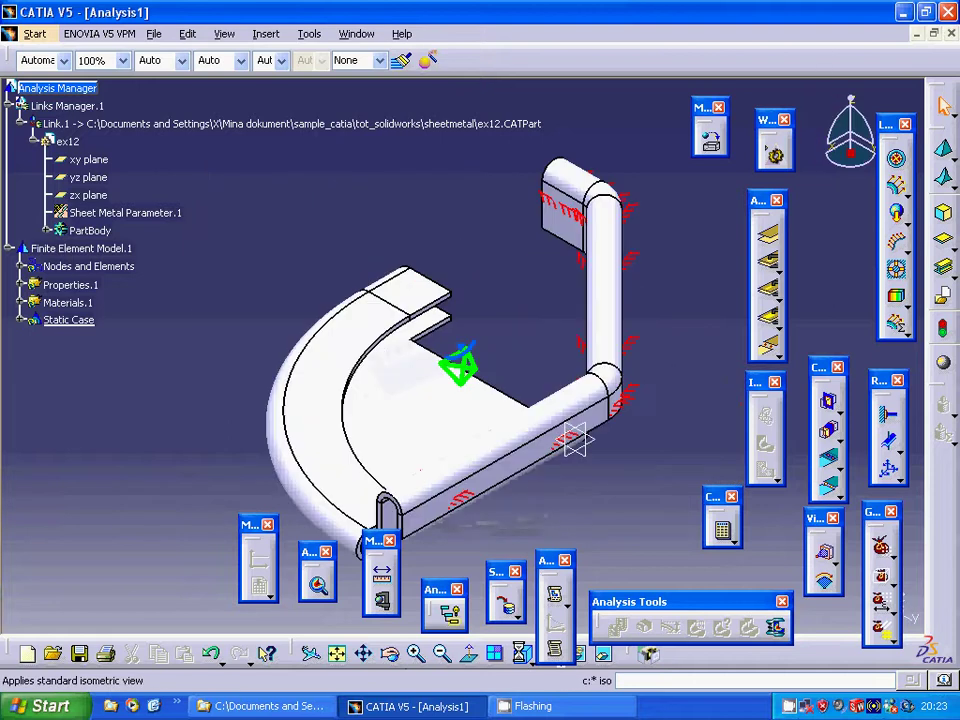
click(770, 318)
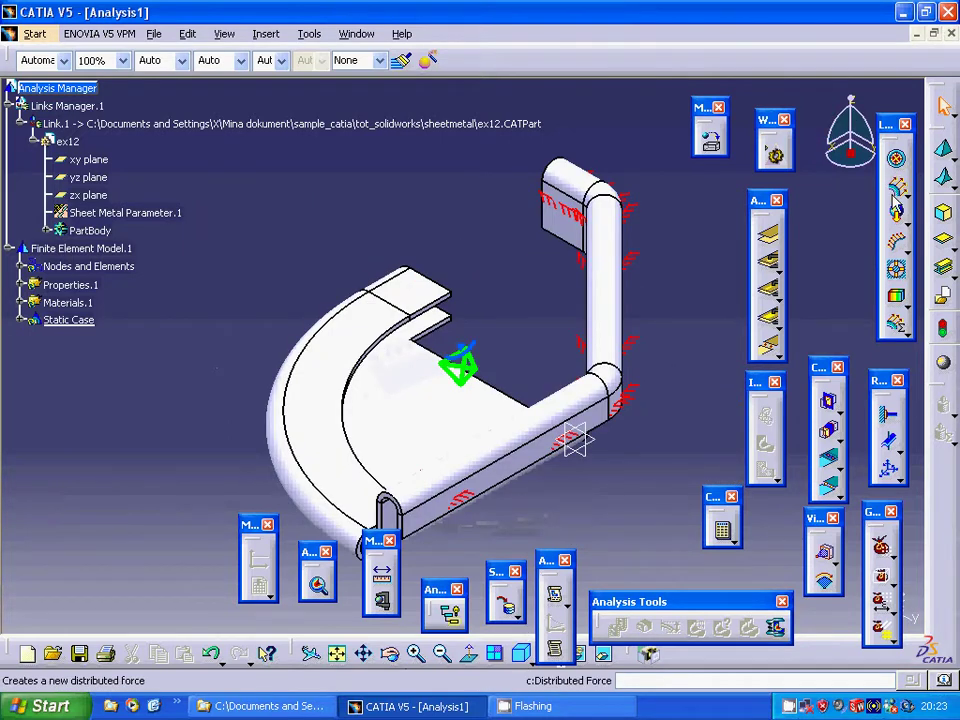
click(415, 286)
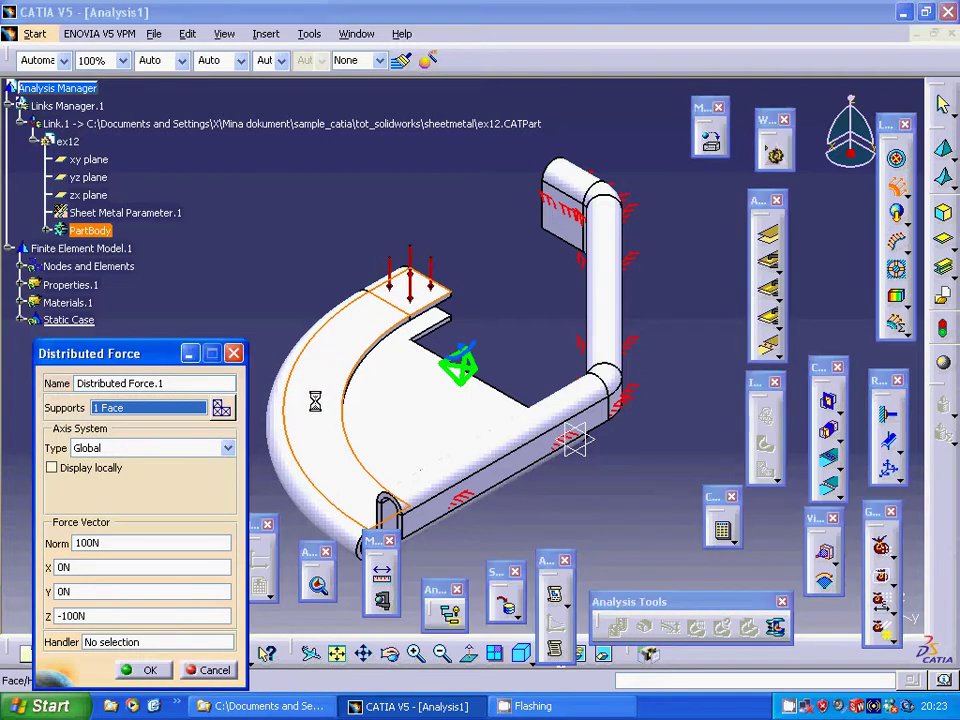
click(327, 408)
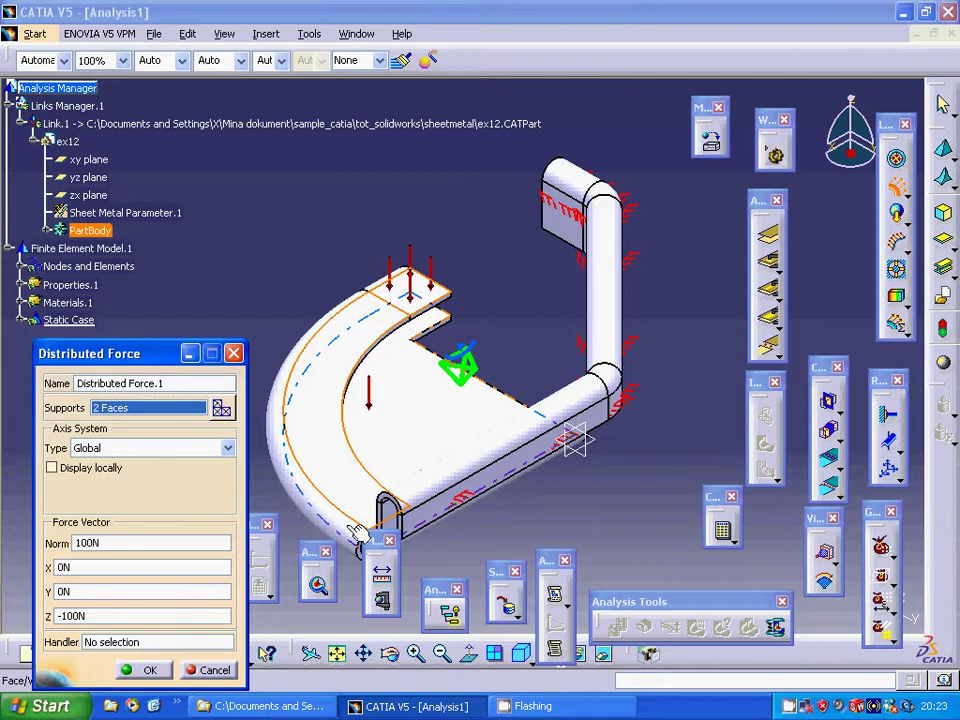
click(152, 670)
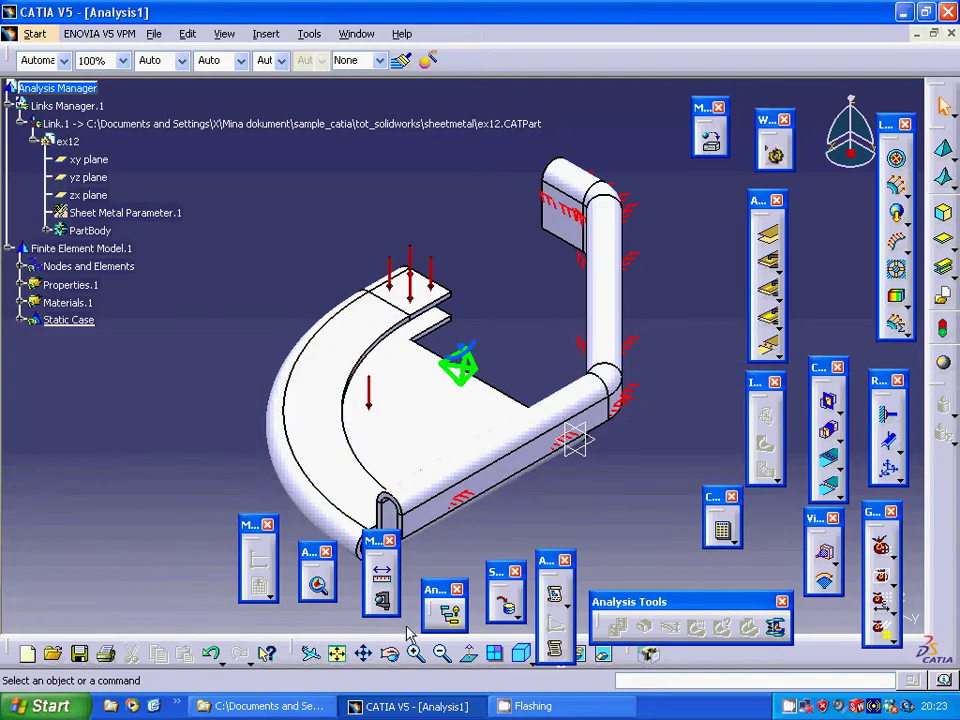
Compute the static case with the 'All' option
click(716, 536)
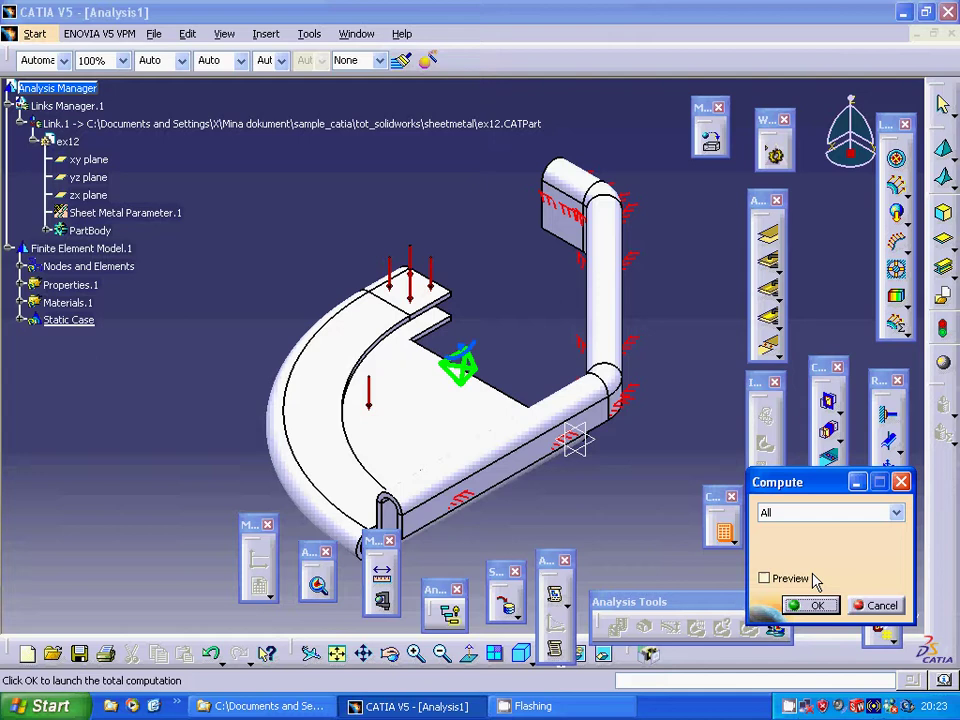
click(814, 605)
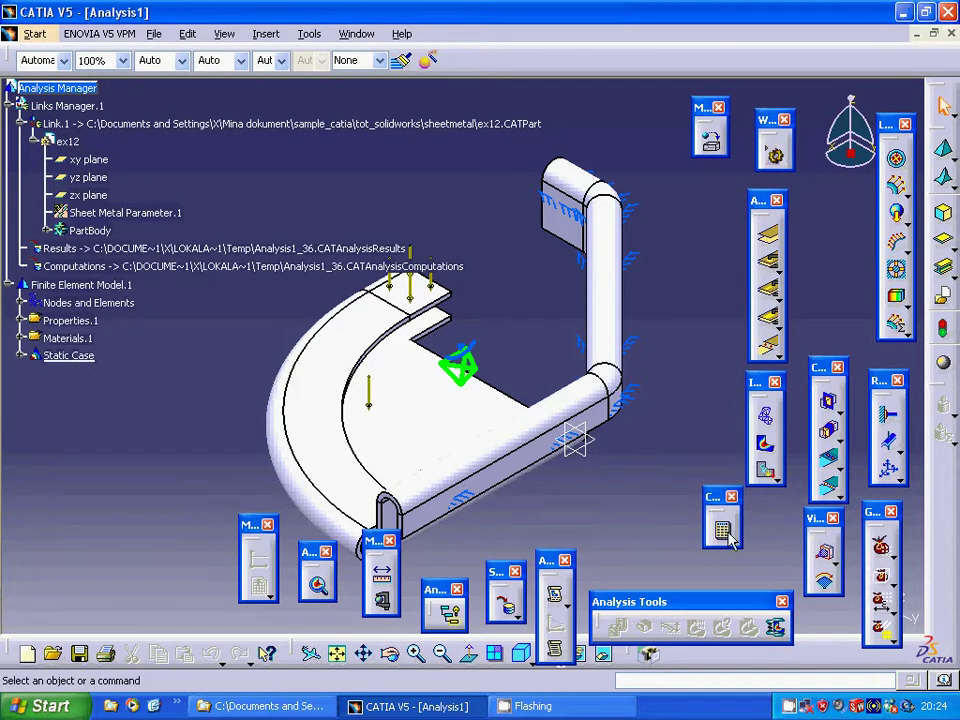
Show the Von Mises stress plot (26.5 to 4.06e+007 N_m2) and rotate to inspect it
click(767, 444)
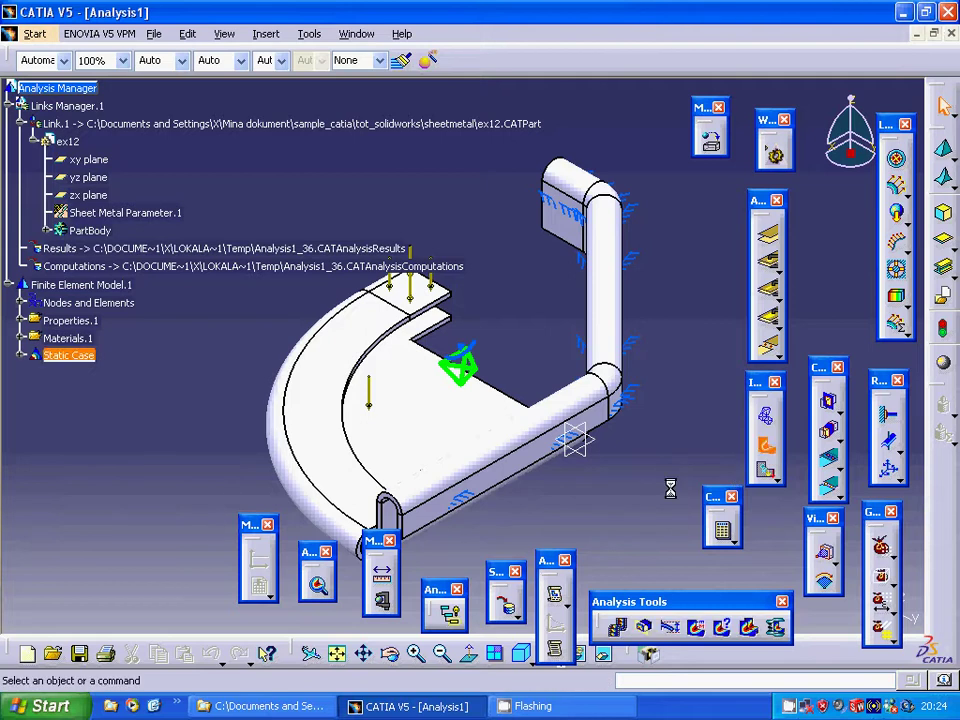
drag(893, 126, 712, 206)
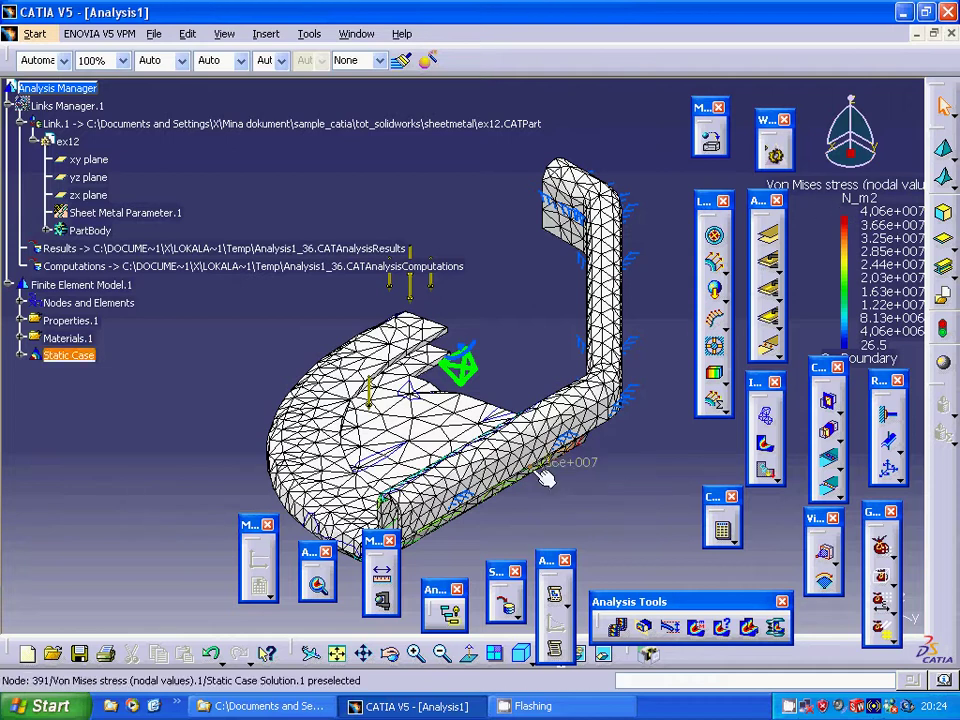
middle_drag(586, 481, 599, 532)
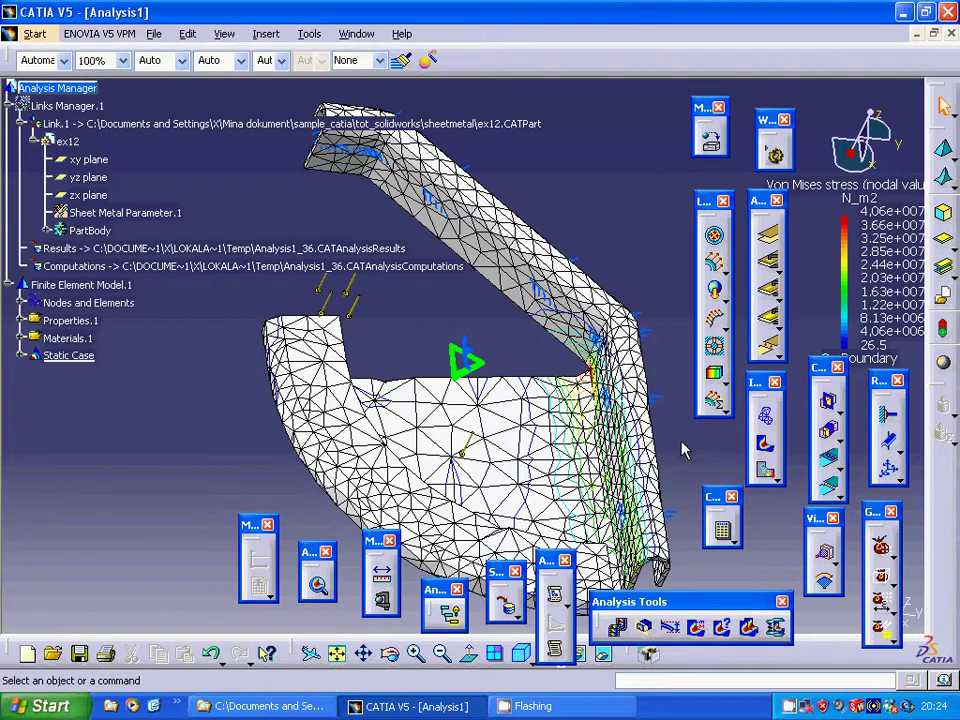
Display translational displacement vectors, then switch to the principal stress tensor symbol plot
click(766, 470)
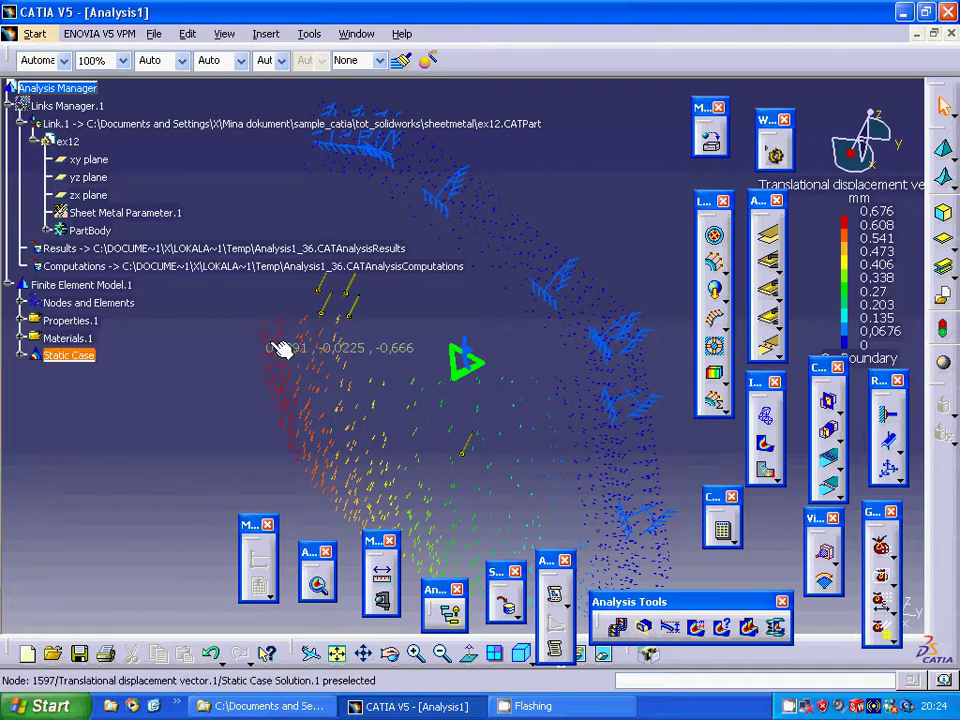
click(775, 476)
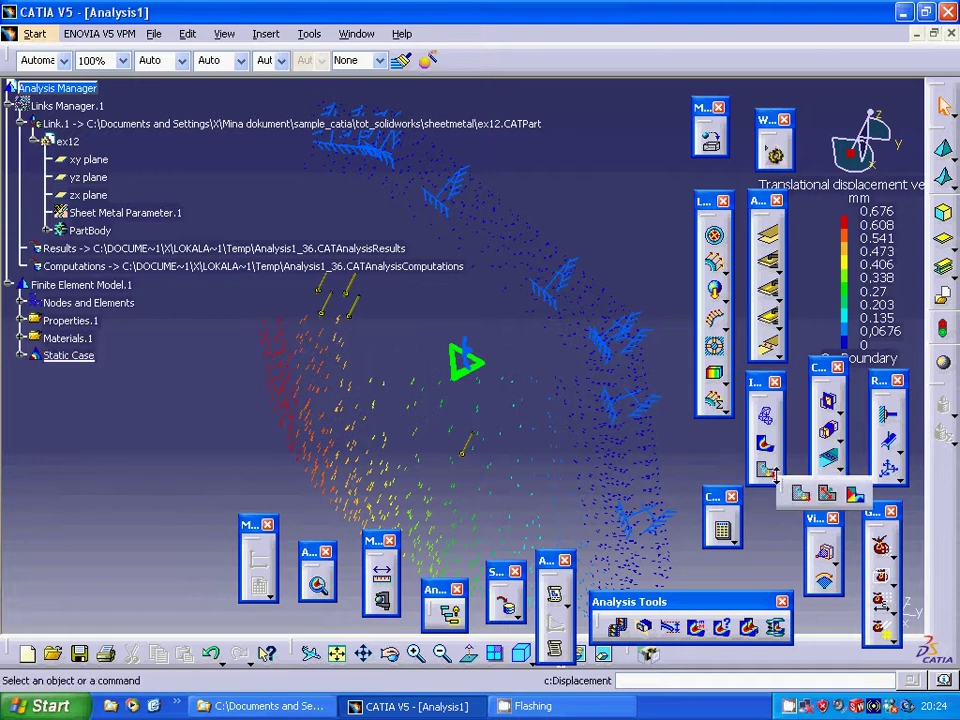
click(829, 494)
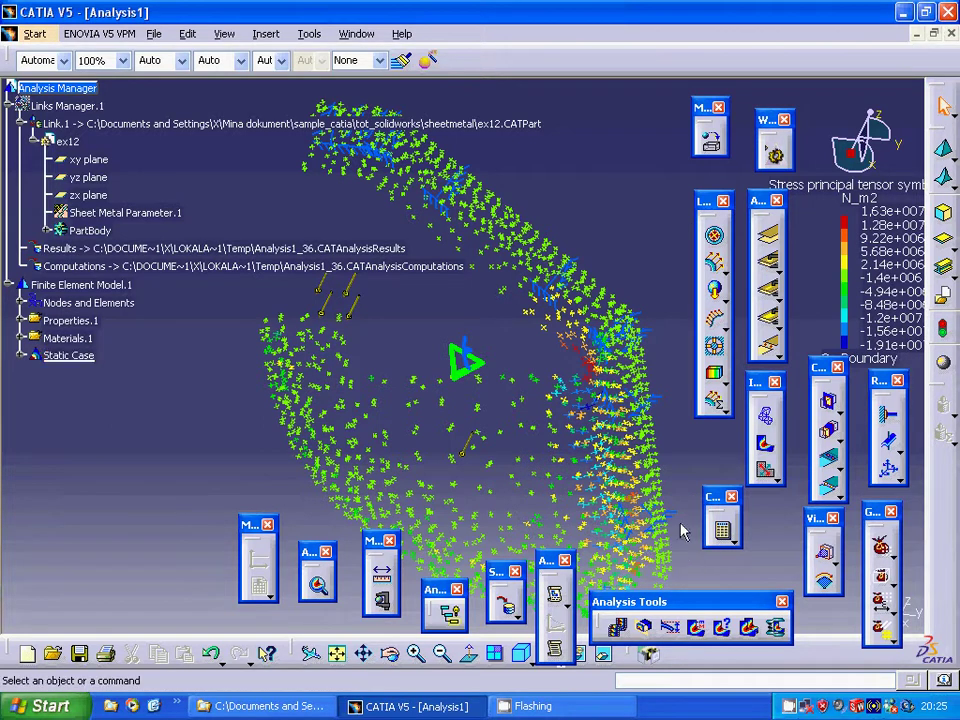
Plot the estimated local error, orbit to inspect it, then show the deformed mesh
click(770, 478)
click(860, 497)
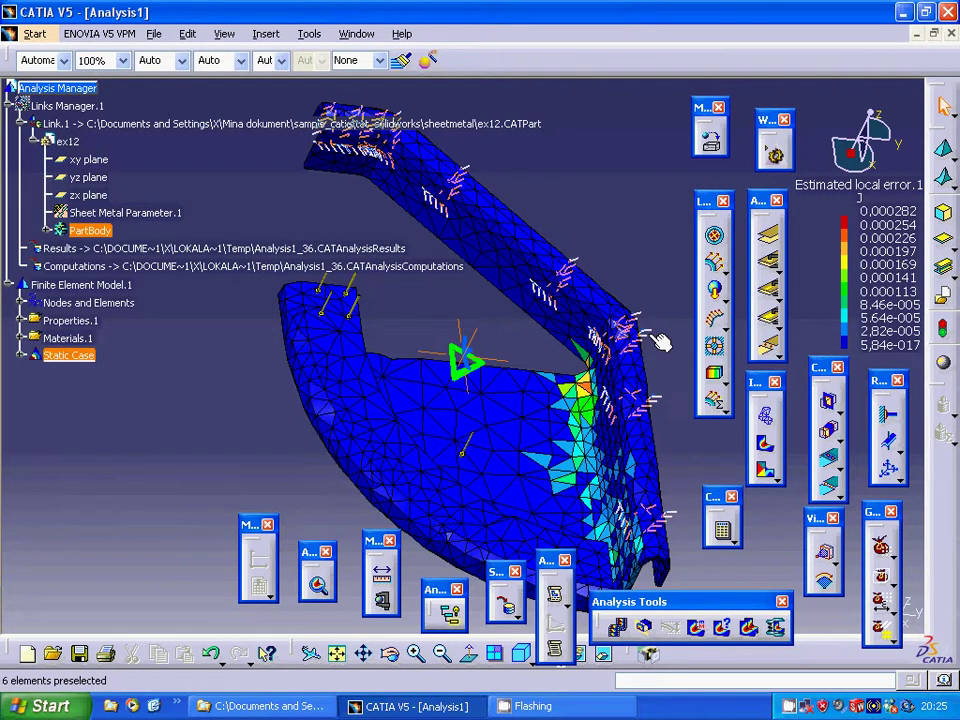
middle_drag(645, 334, 330, 385)
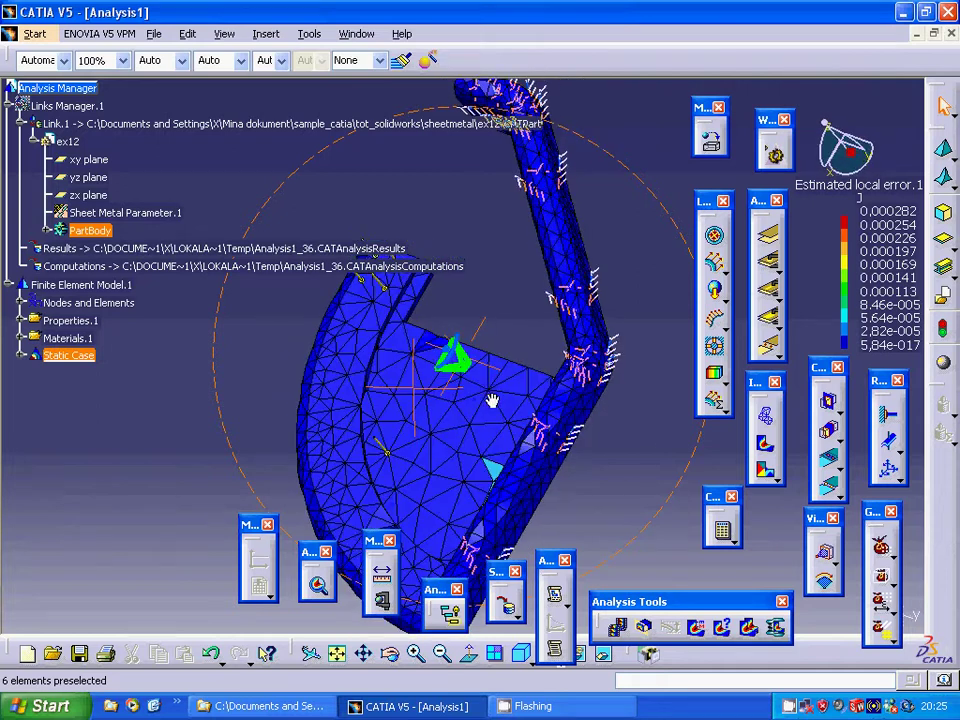
middle_drag(492, 400, 493, 322)
click(768, 416)
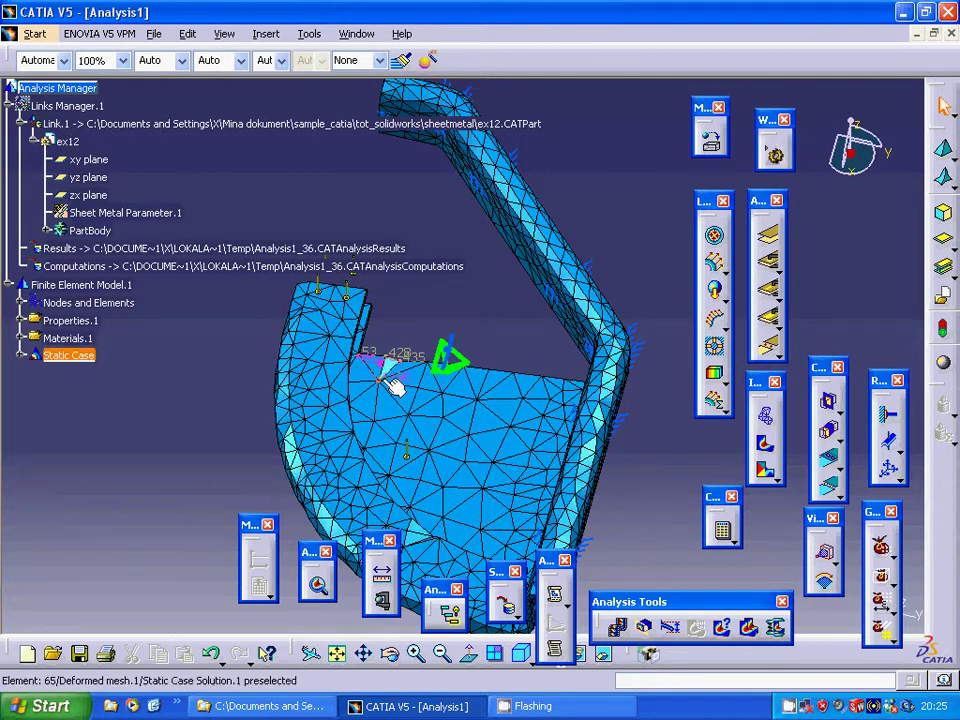
Close Analysis1 via File > Close, answering Nej to discard changes
middle_drag(636, 386, 608, 345)
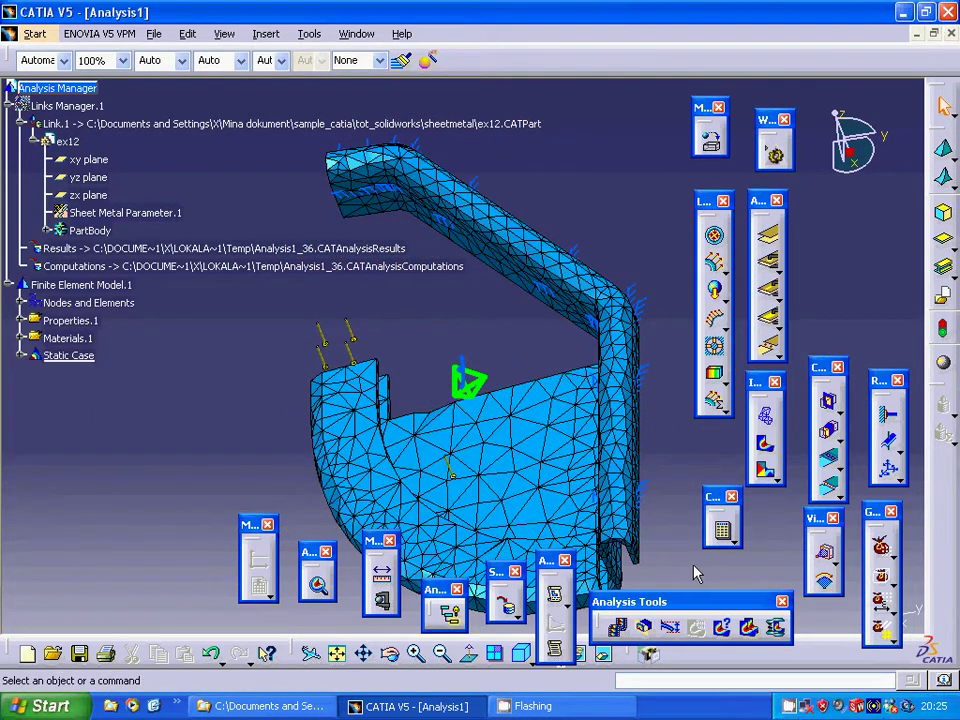
click(155, 36)
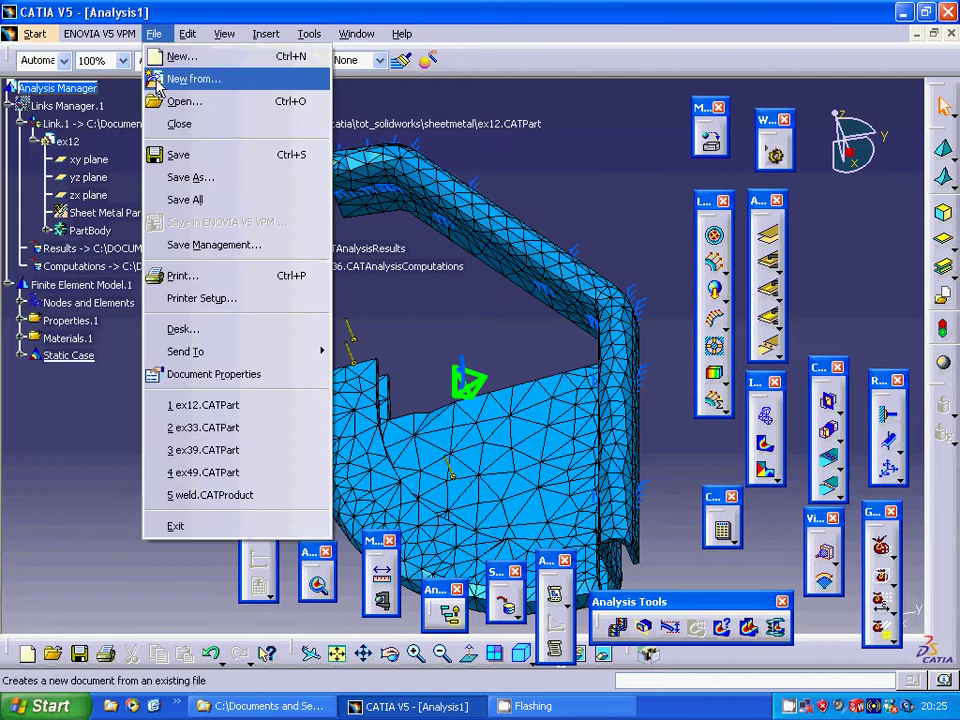
click(155, 123)
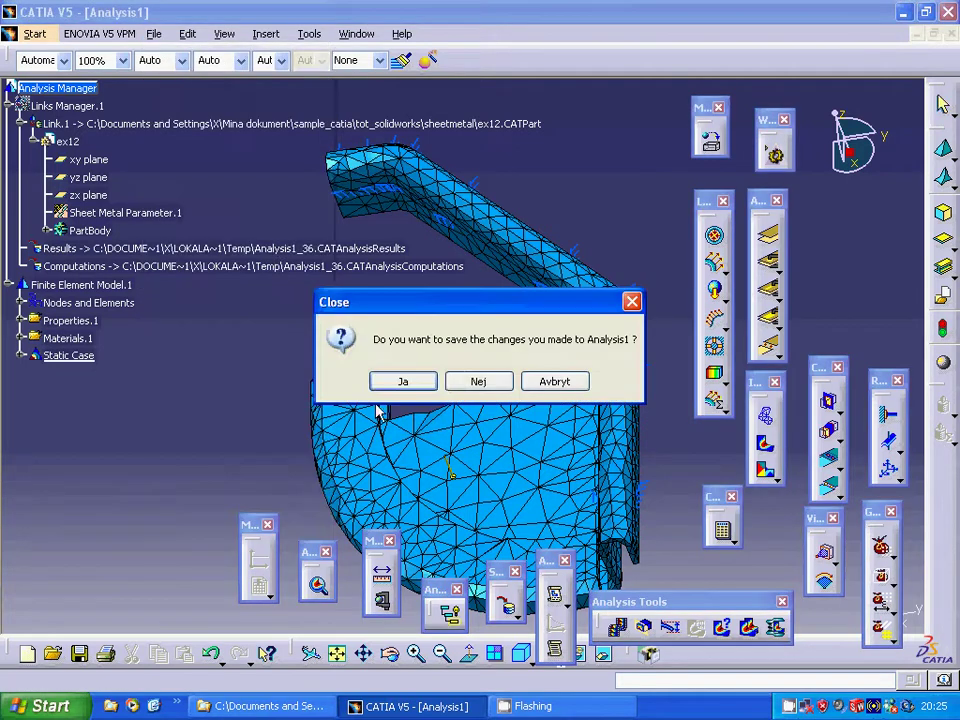
click(478, 381)
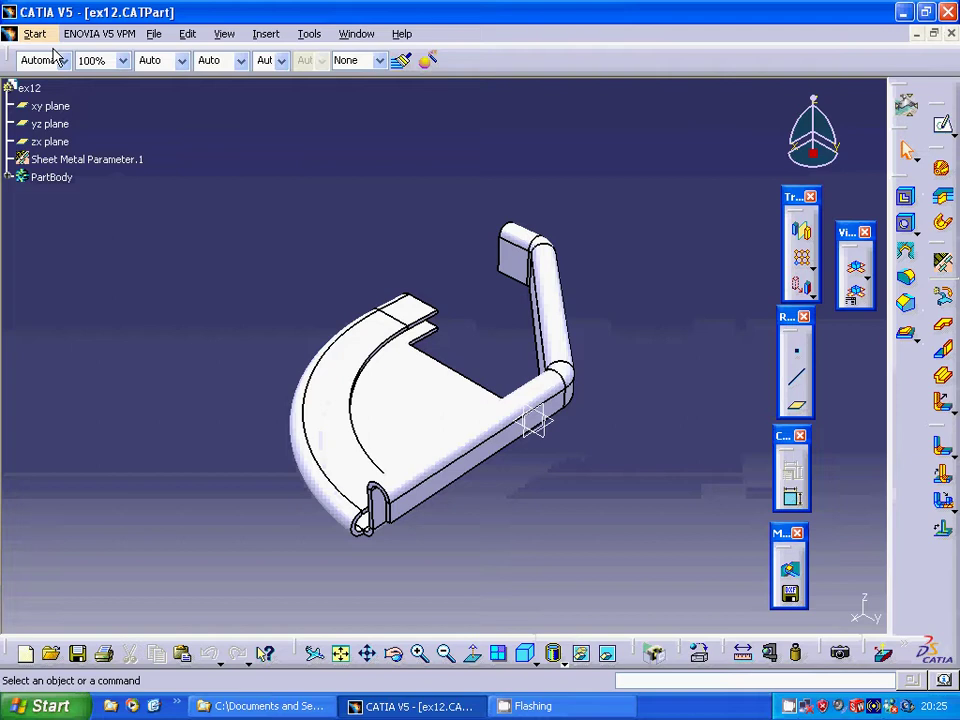
Re-enter Generative Structural Analysis on ex12 and accept a new Static Analysis case
click(34, 36)
mouse_move(78, 155)
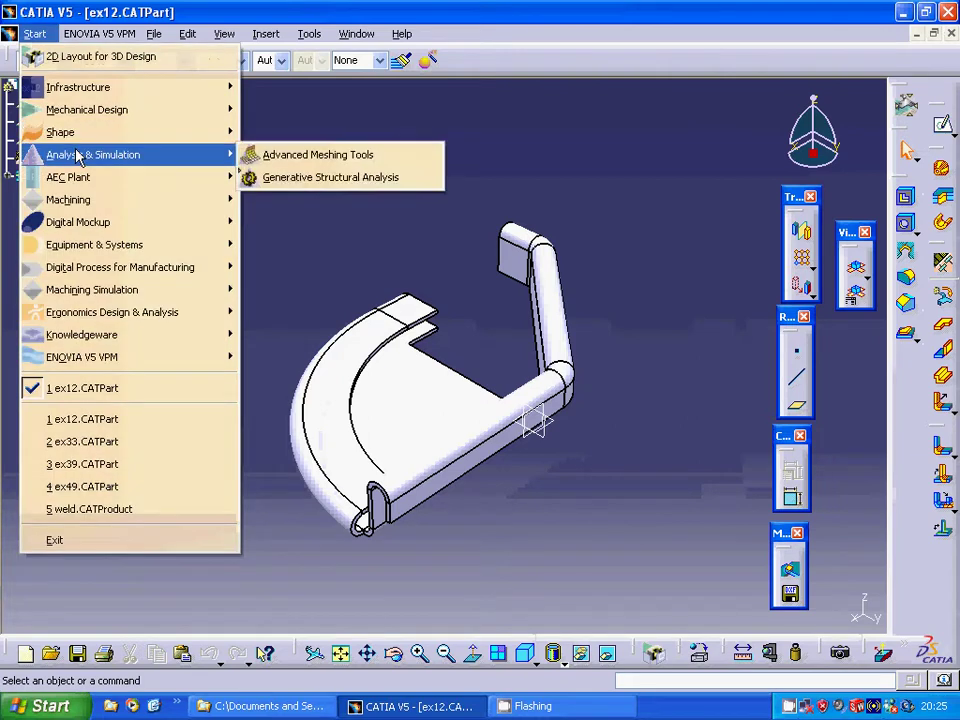
click(285, 178)
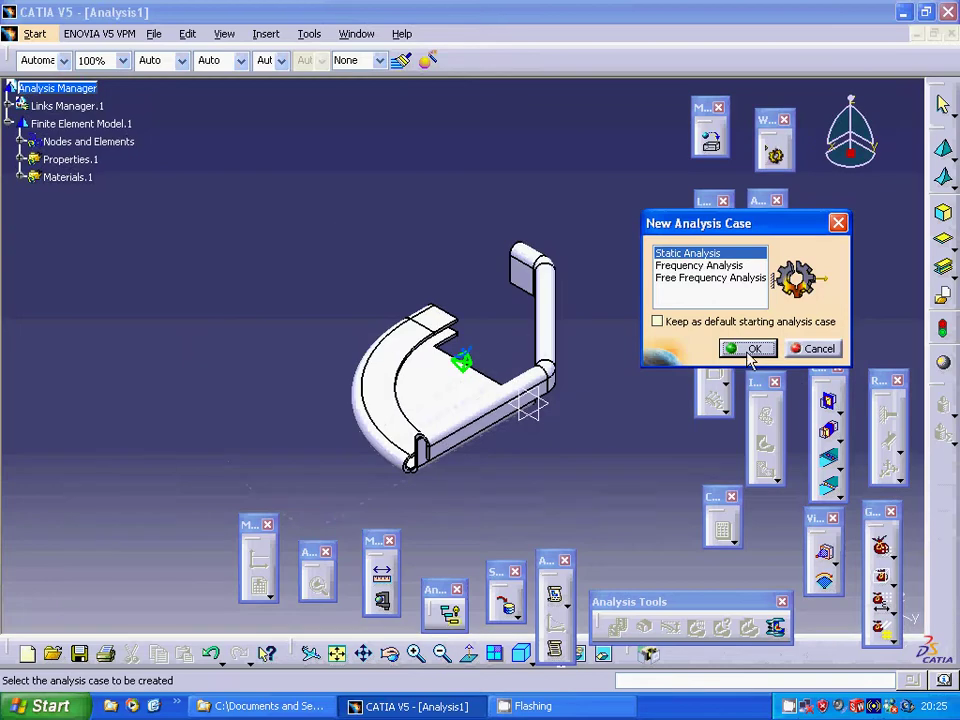
click(750, 348)
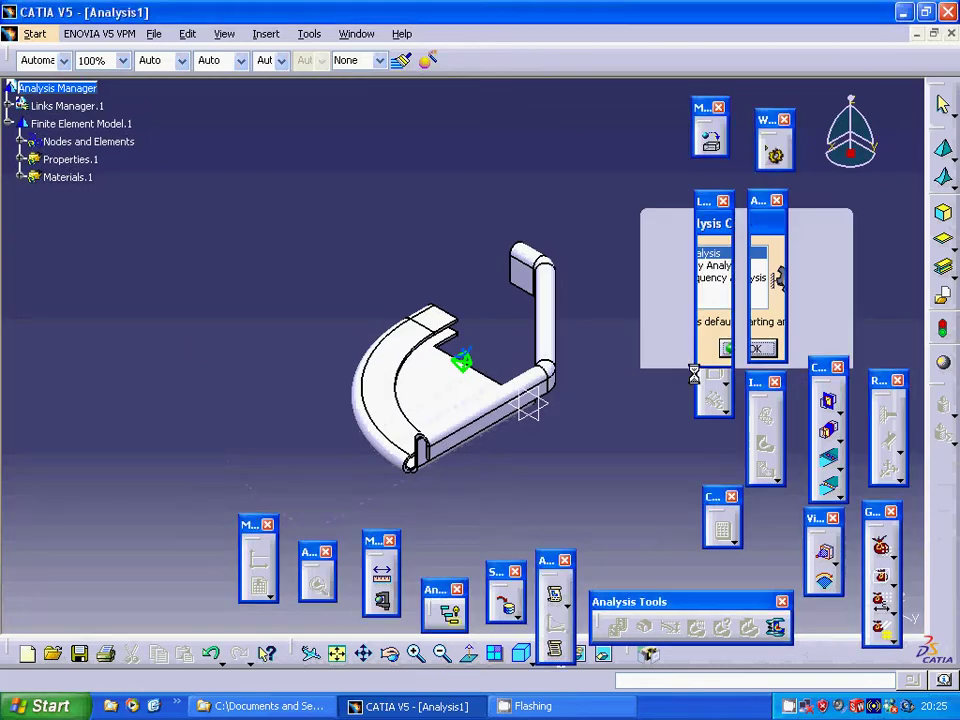
middle_drag(576, 440, 330, 124)
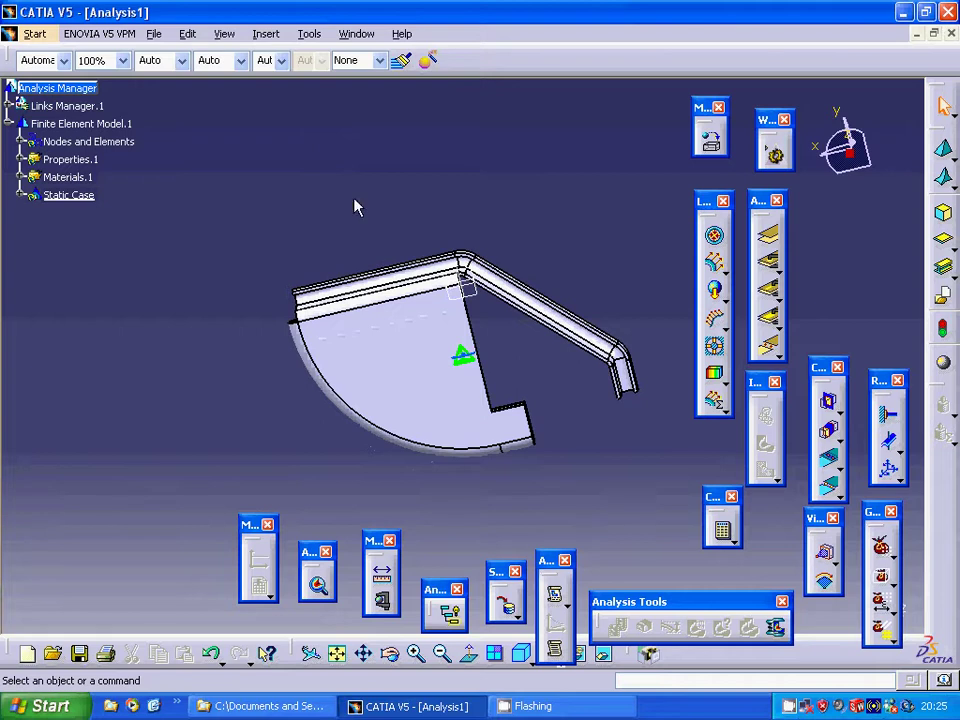
Start a clamp restraint on the top flange, corner bend and right flange faces
click(416, 653)
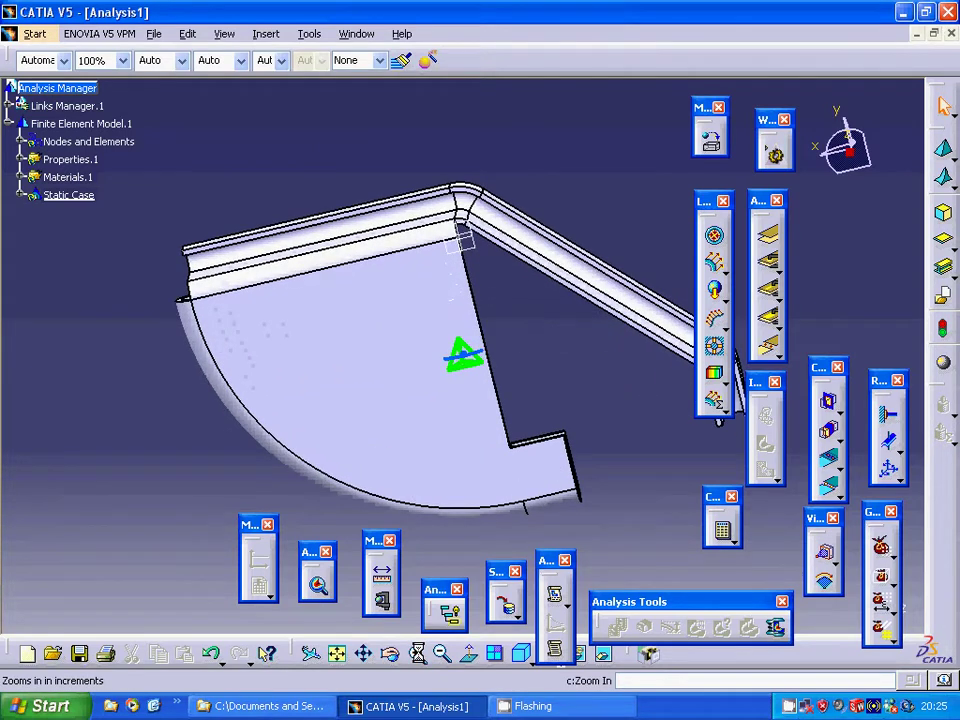
click(887, 413)
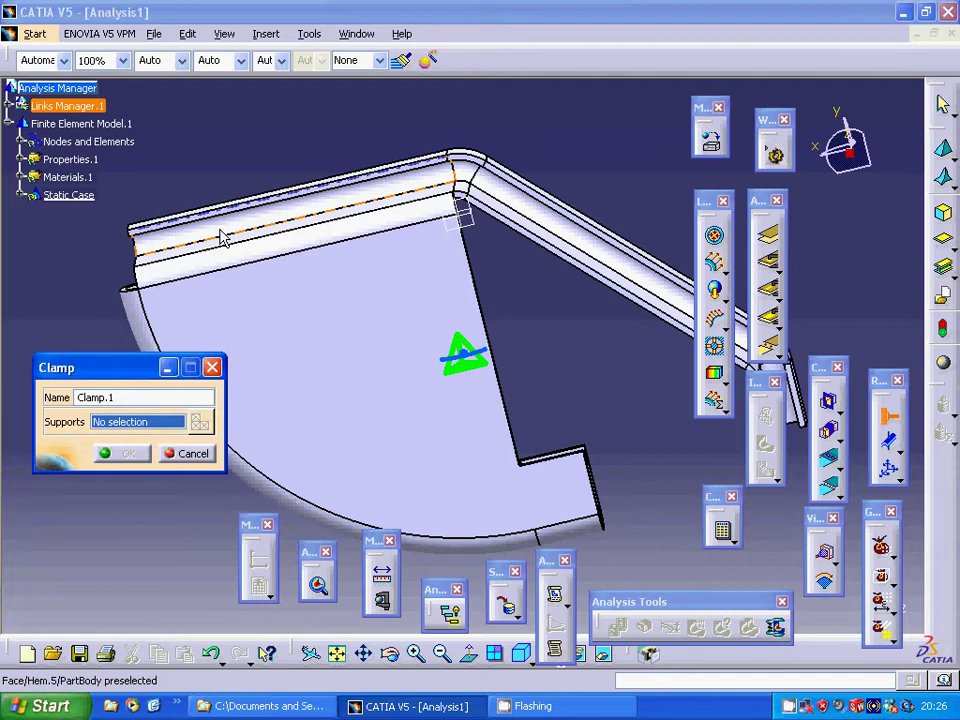
click(462, 180)
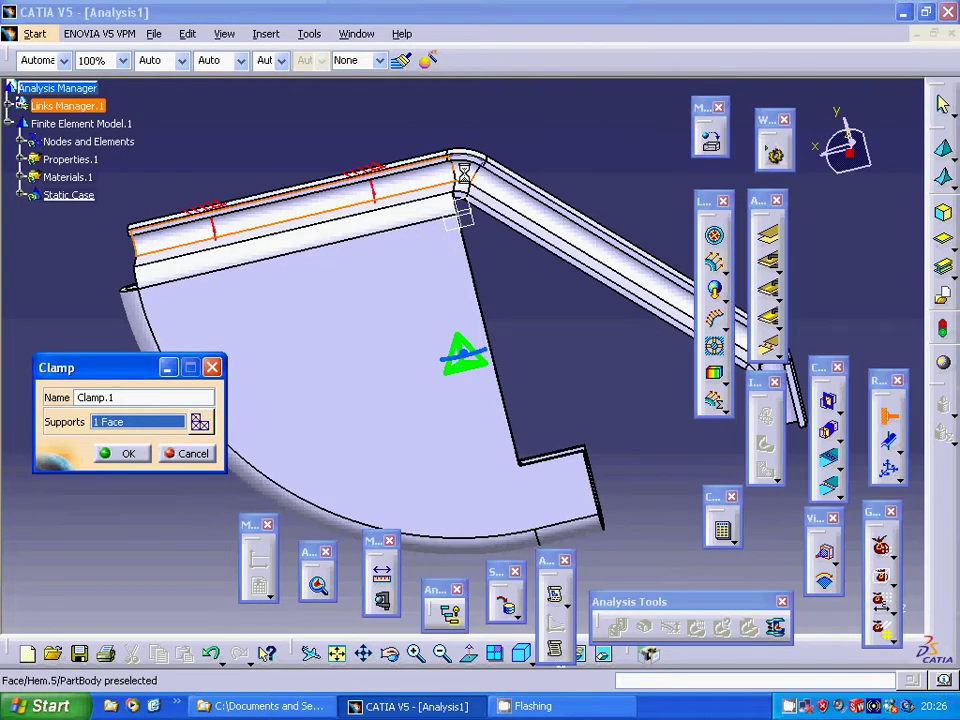
click(508, 195)
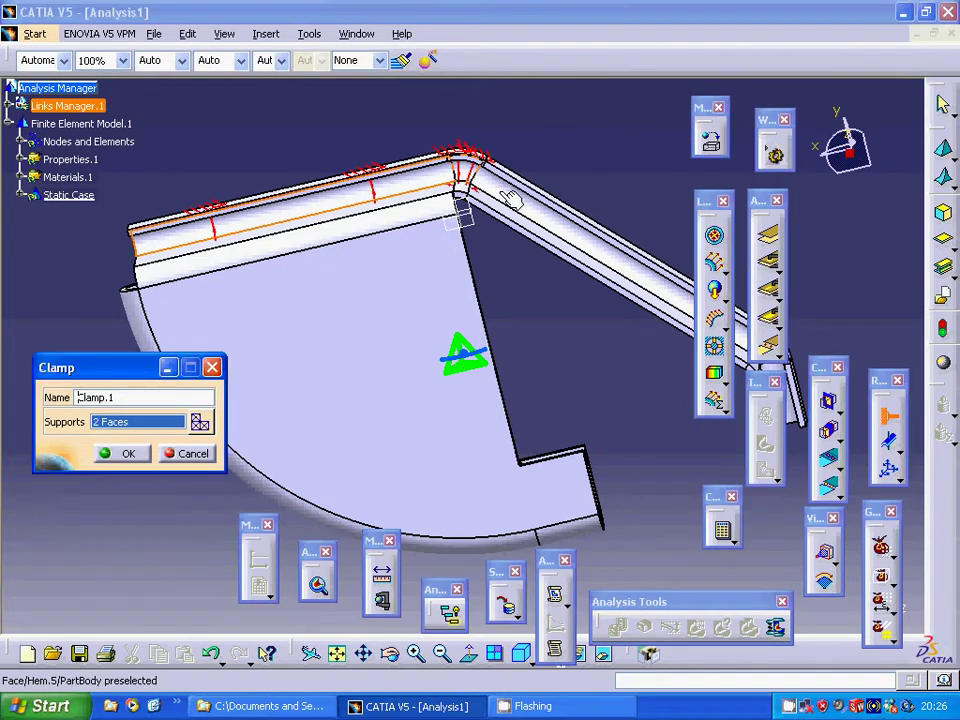
click(510, 197)
Add two more hem faces so the clamp supports read 5 Faces, then view isometrically
drag(707, 207, 872, 140)
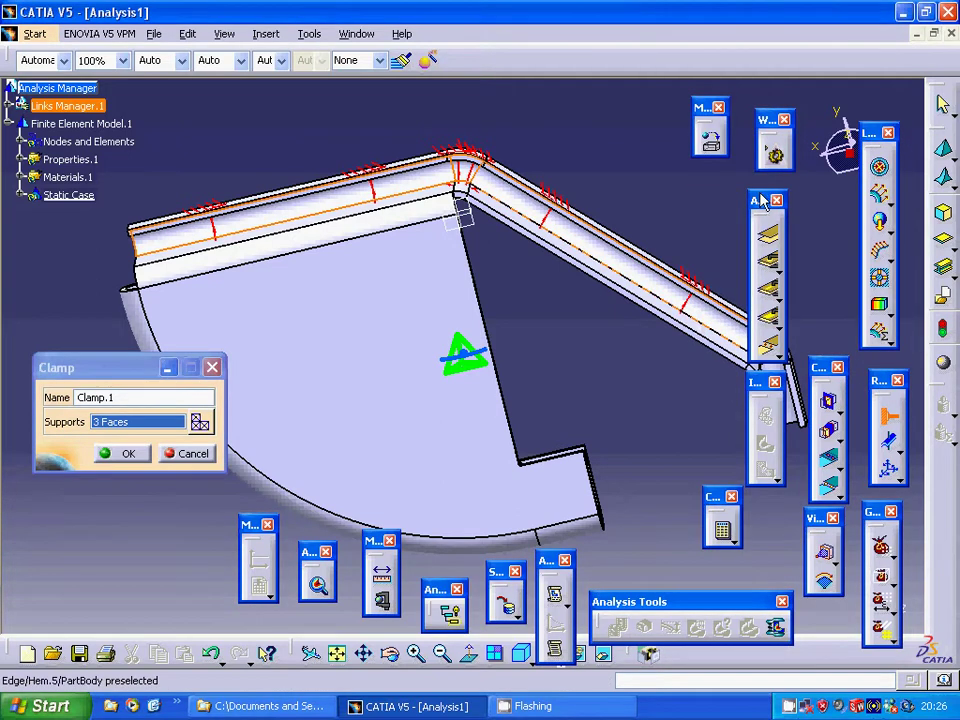
drag(762, 200, 614, 85)
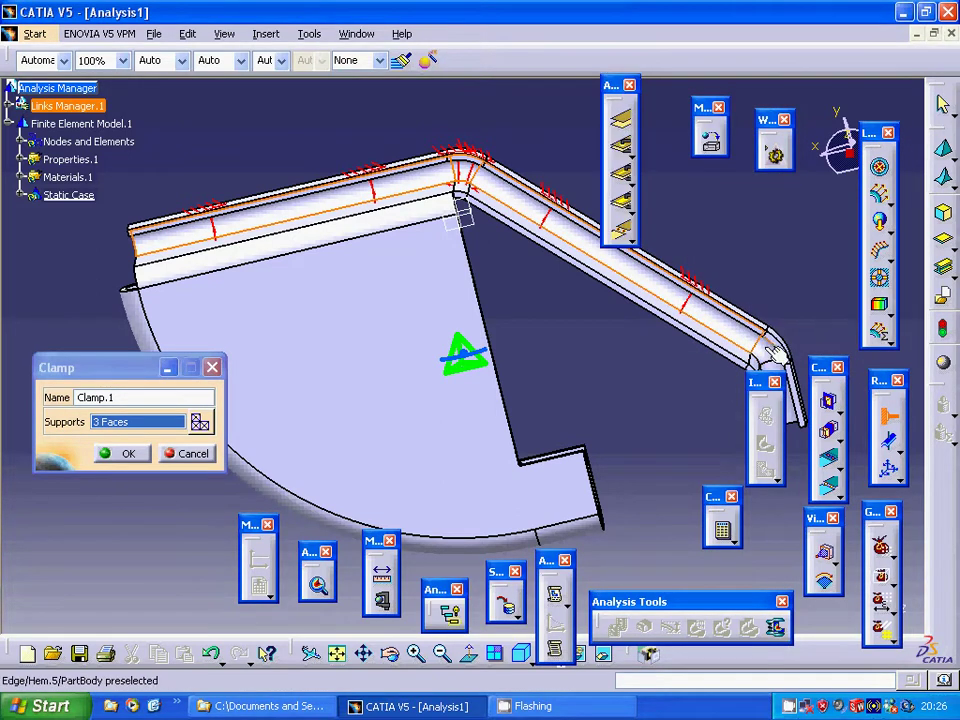
drag(760, 385, 684, 368)
click(790, 415)
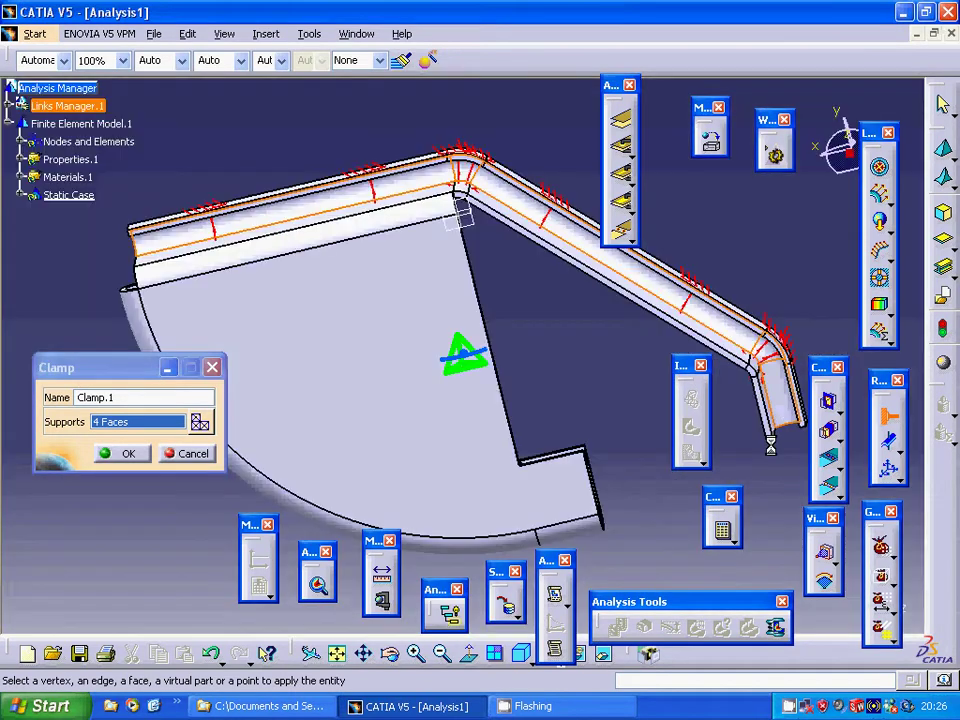
click(782, 395)
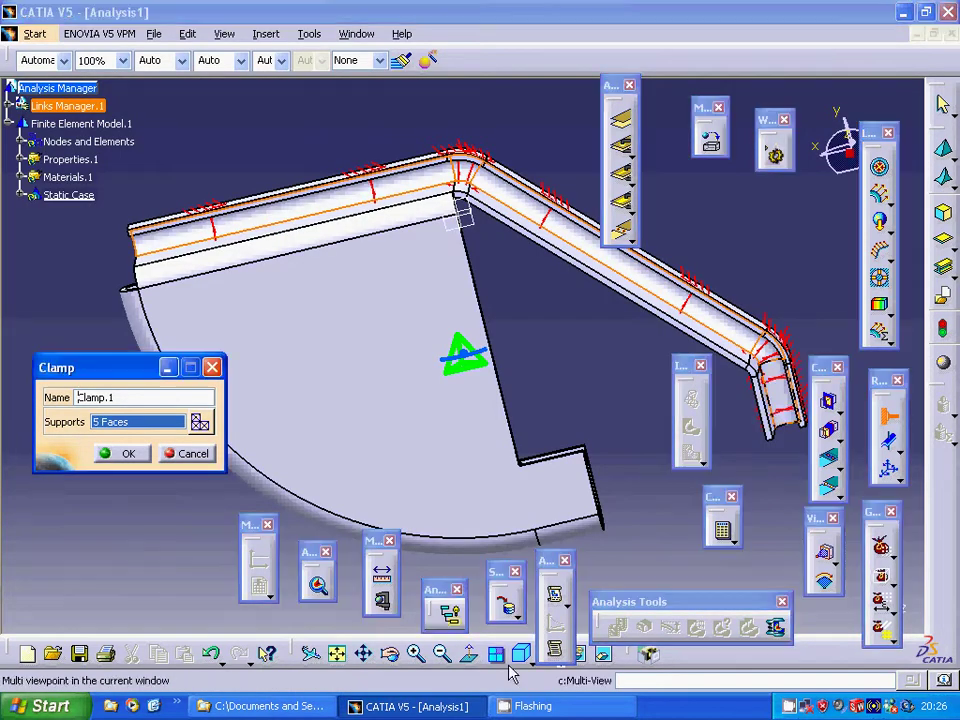
click(522, 655)
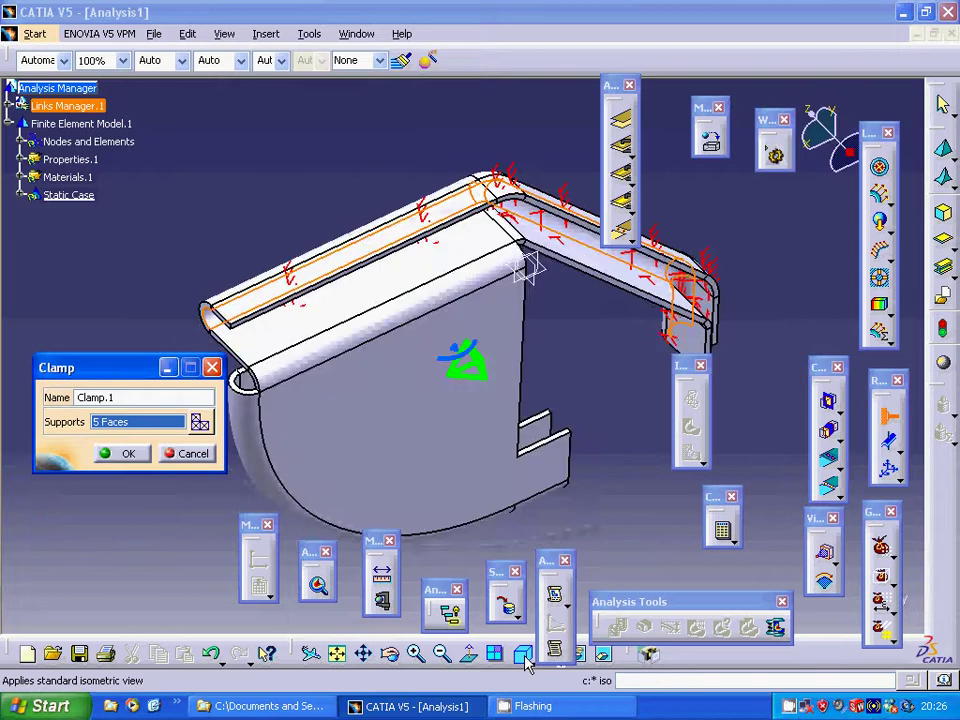
Confirm Clamp.1 and apply a 353Kdeg temperature field to the whole part body
click(124, 455)
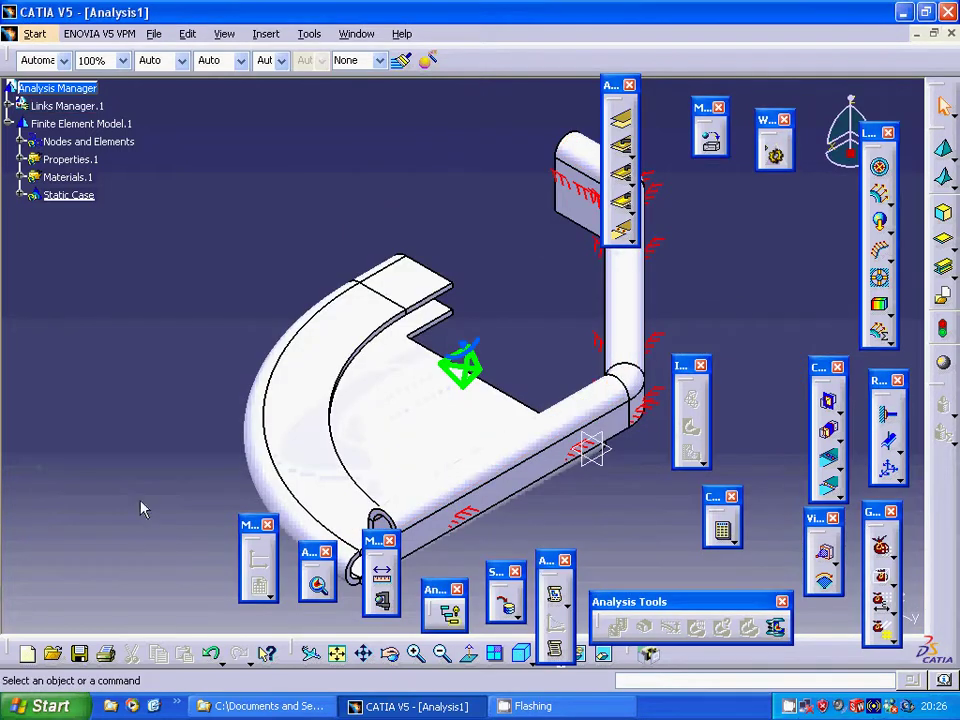
click(879, 305)
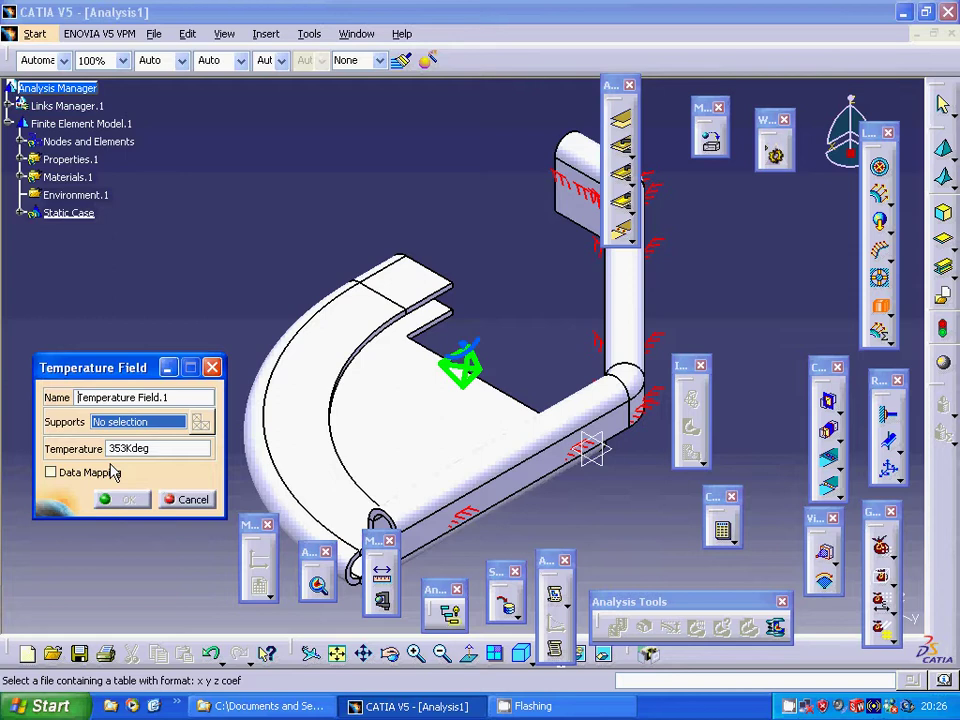
click(302, 415)
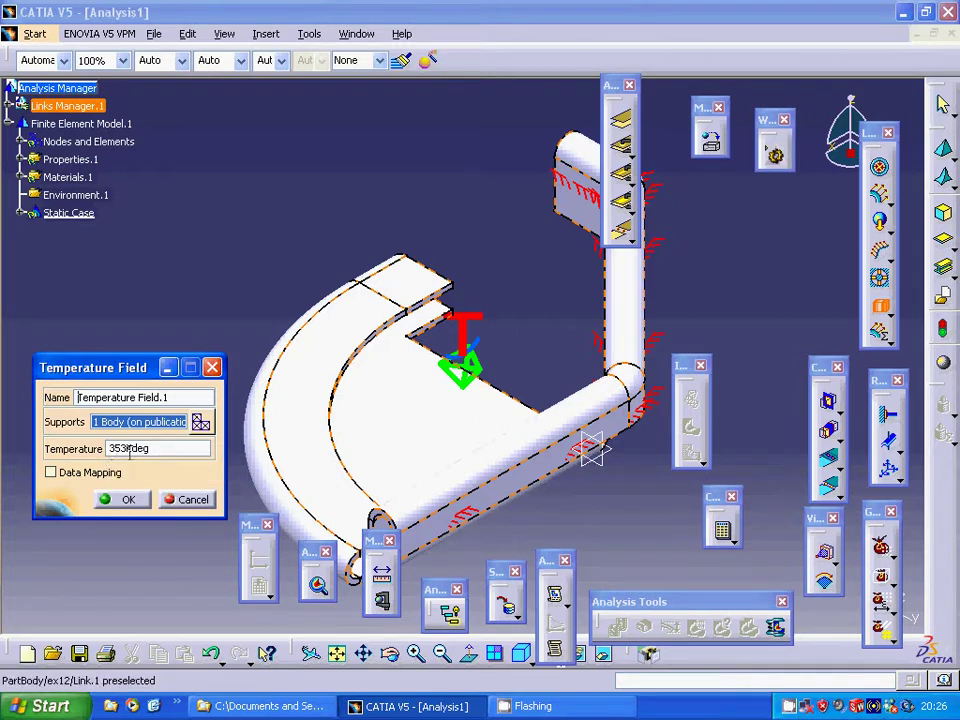
click(128, 499)
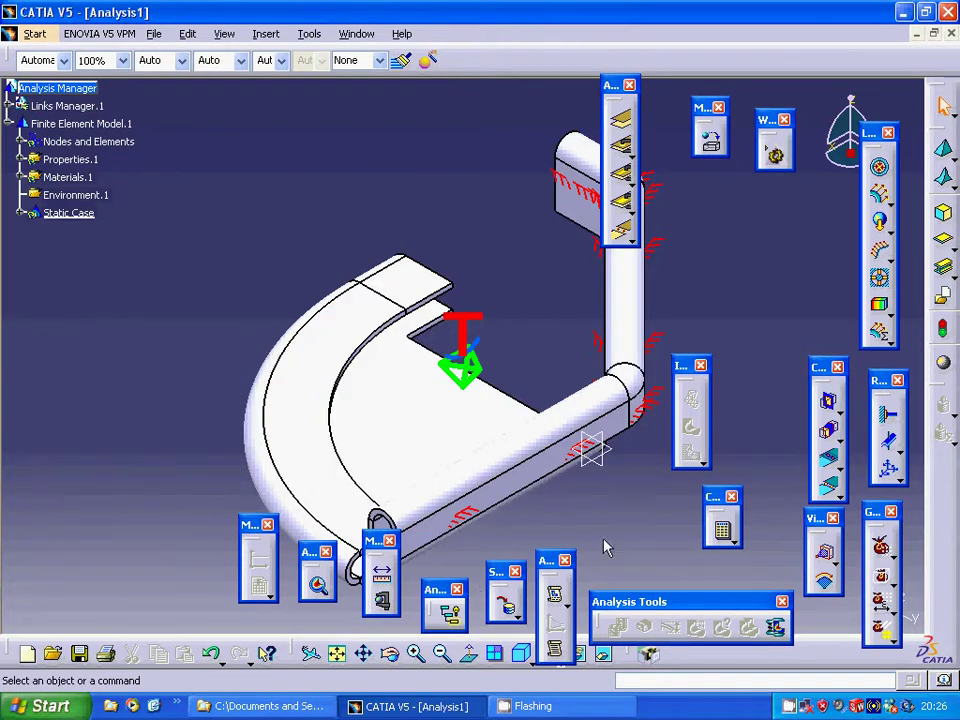
Compute All for the static case with the clamp and 353 K temperature field
click(722, 531)
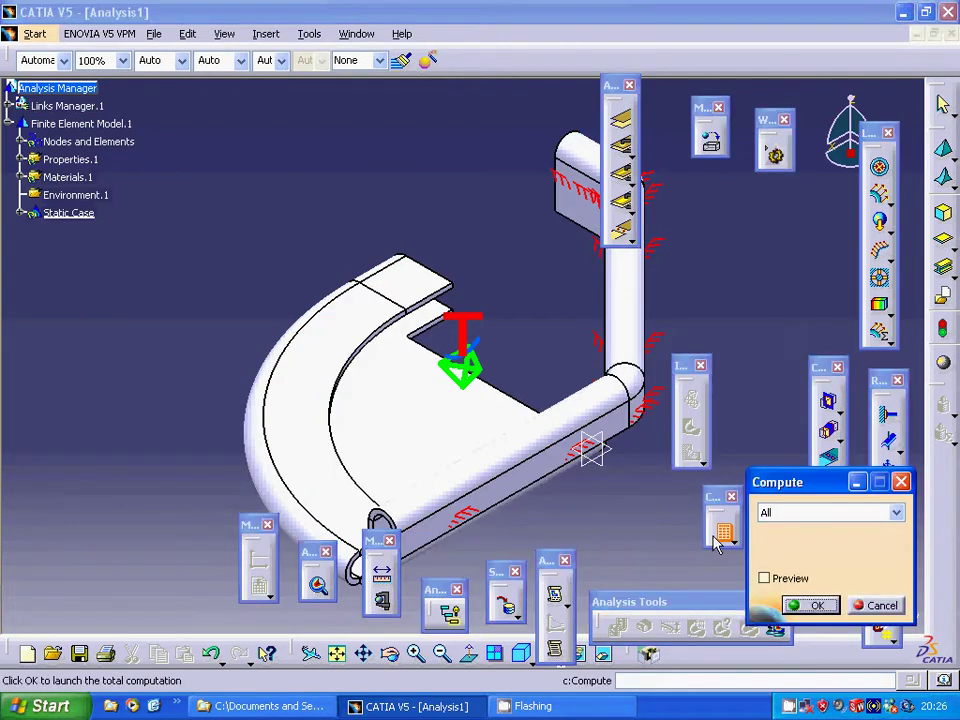
click(811, 605)
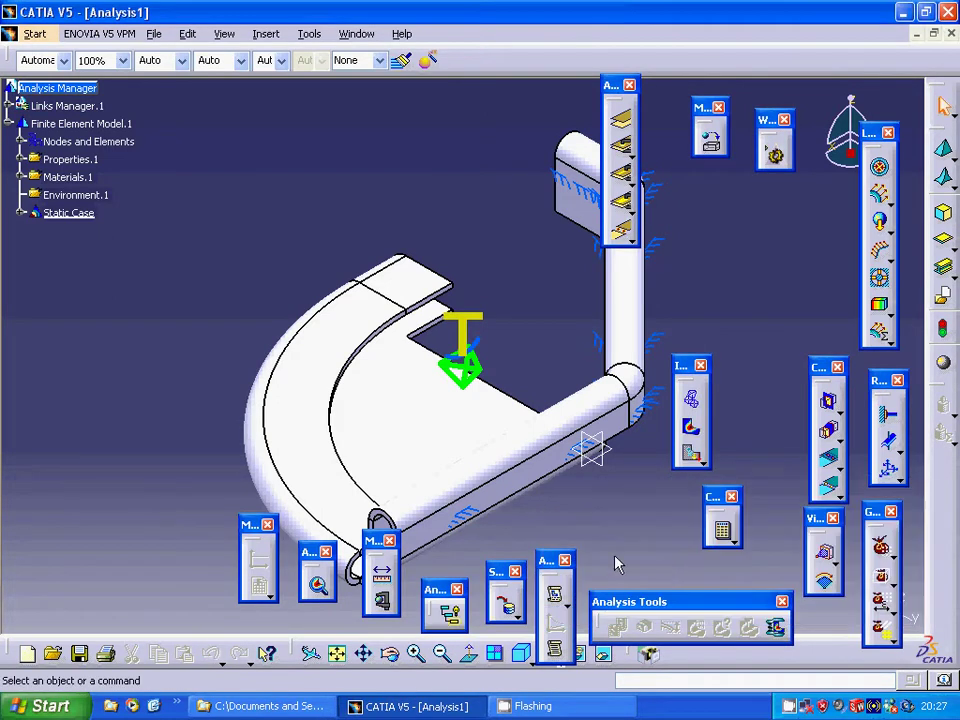
Show the Von Mises stress plot (4.09e+004 to 1.84e+008 N_m2) and rotate the model to inspect it
click(690, 399)
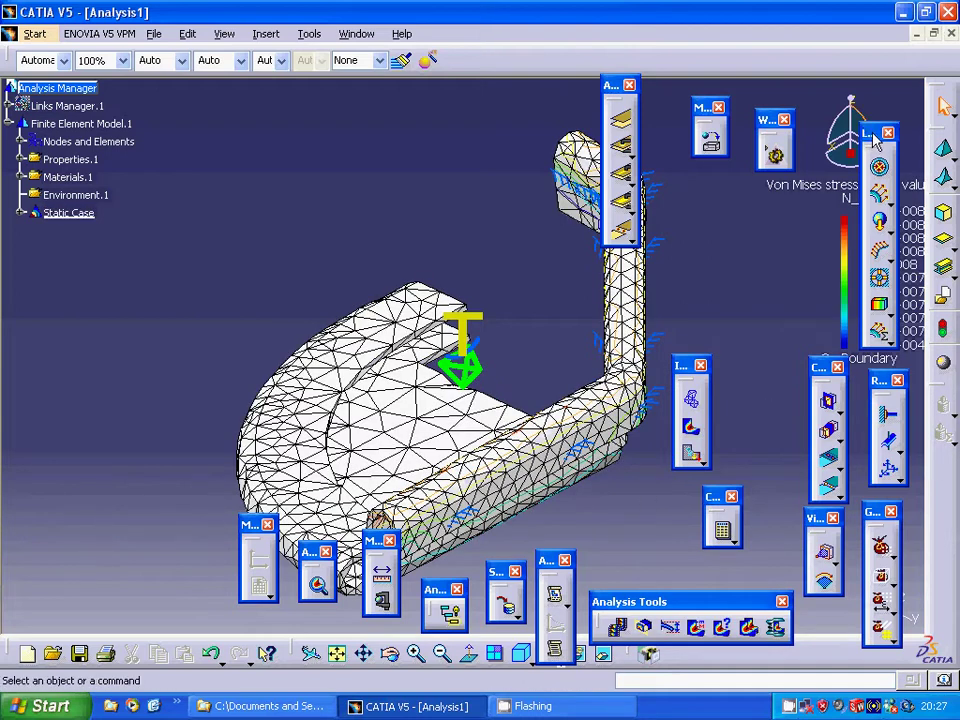
drag(818, 367, 775, 165)
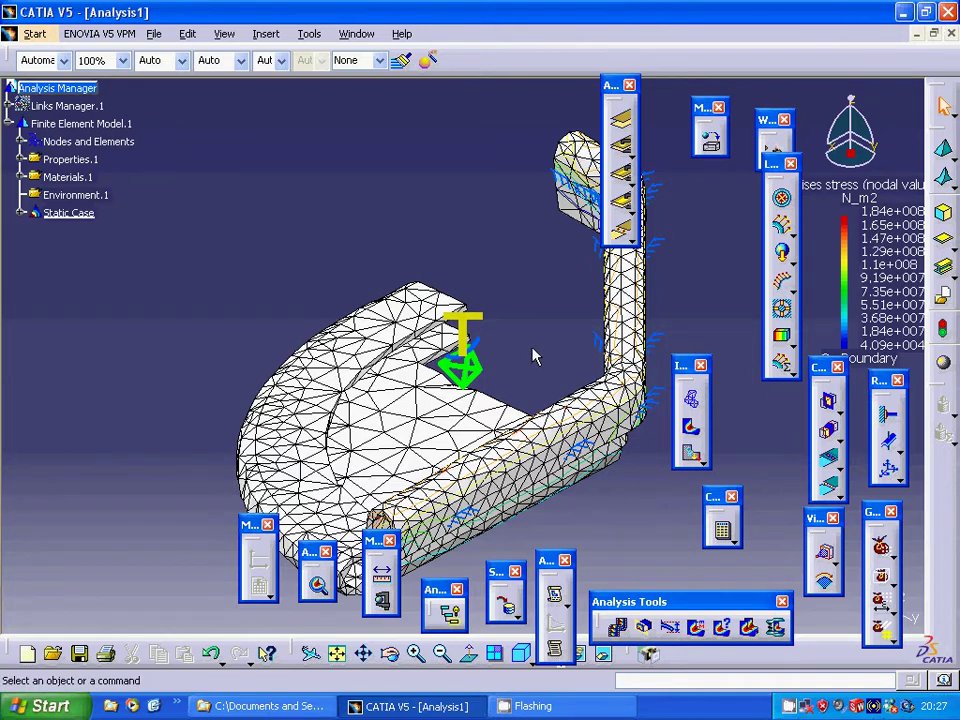
middle_drag(534, 349, 651, 425)
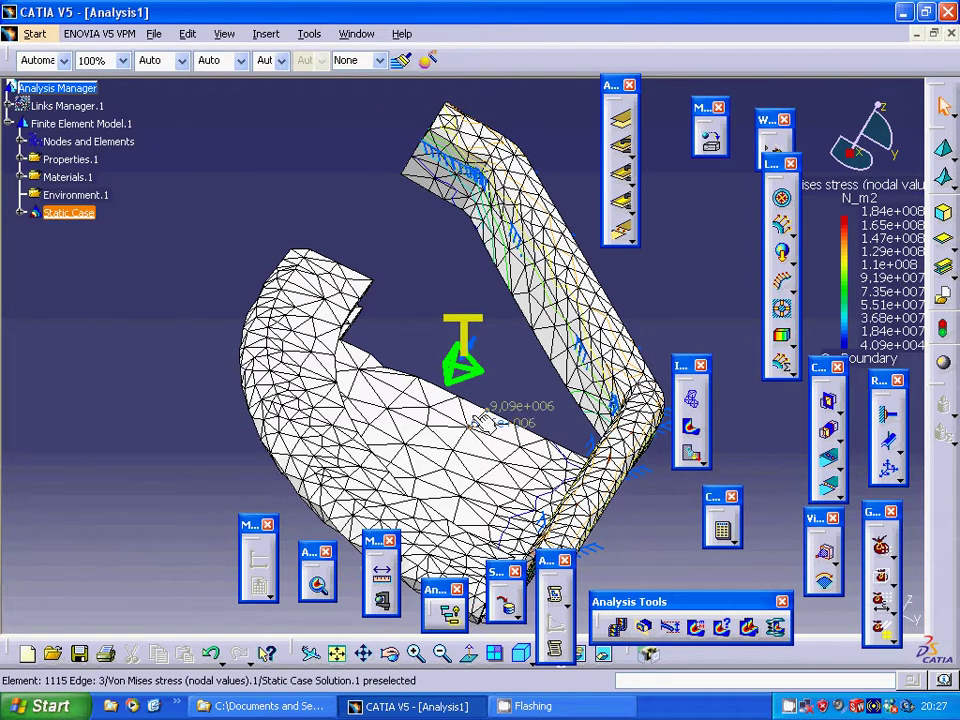
middle_drag(360, 310, 295, 297)
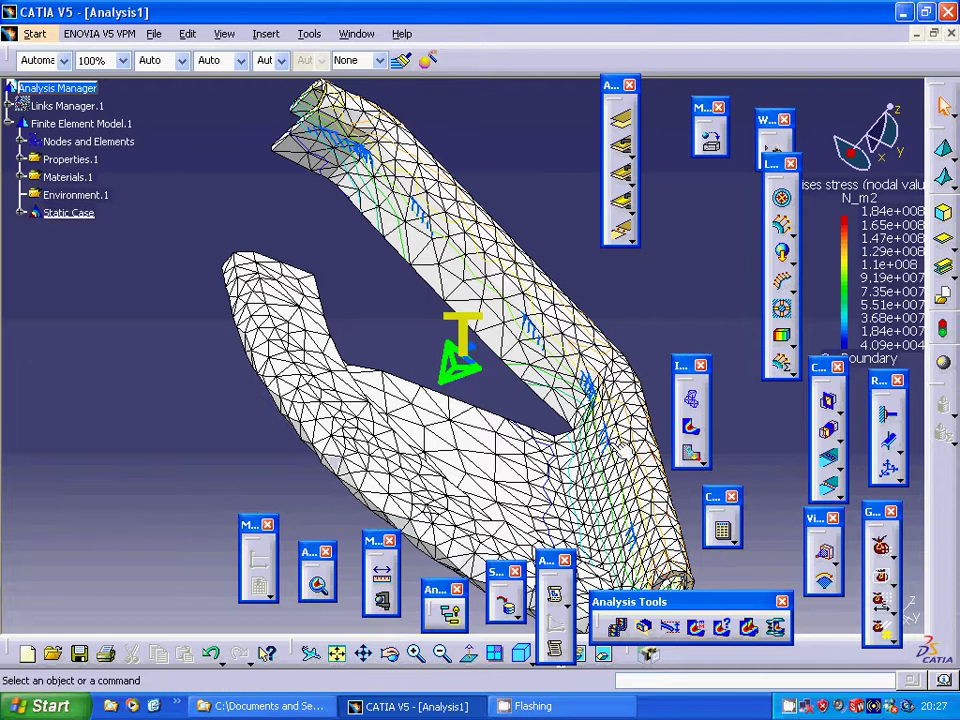
Display the displacement vectors, then the principal stress symbols, then the plain deformed mesh
click(692, 458)
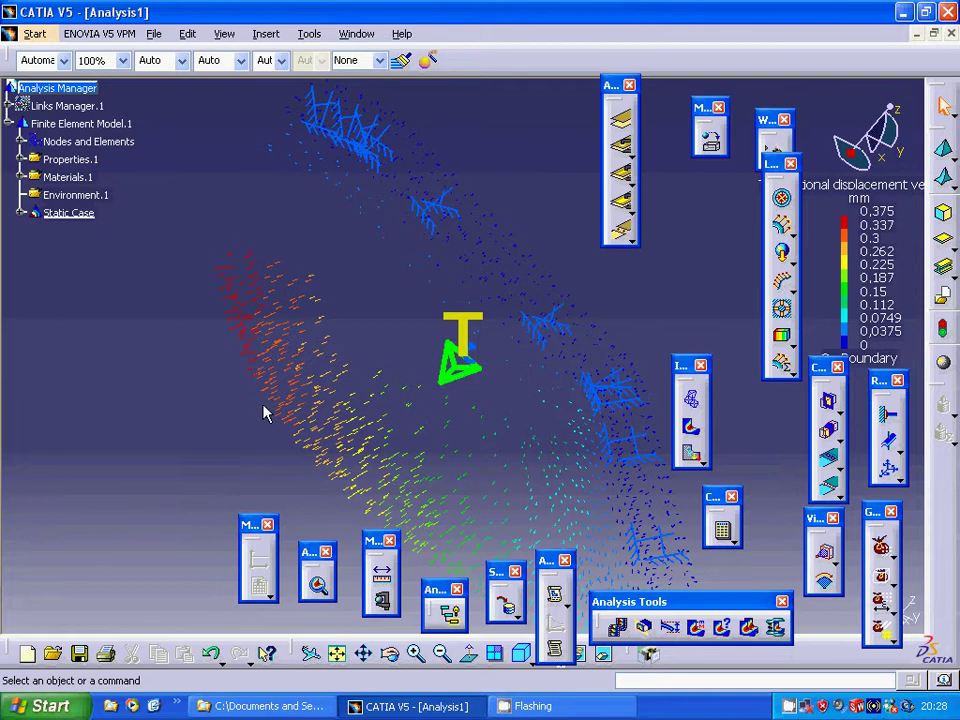
click(706, 465)
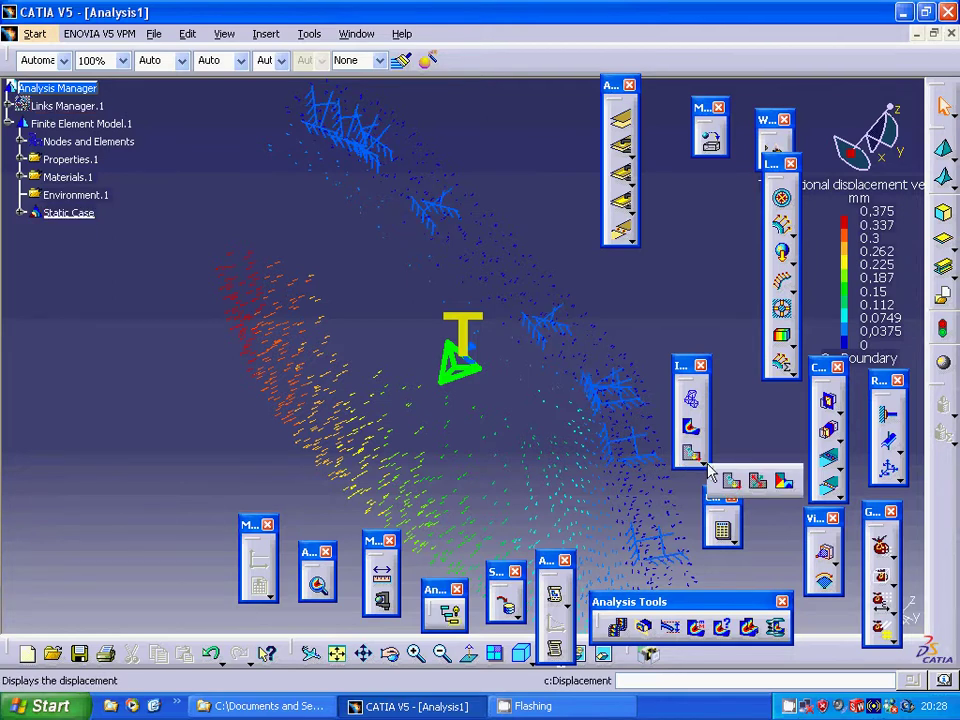
click(758, 484)
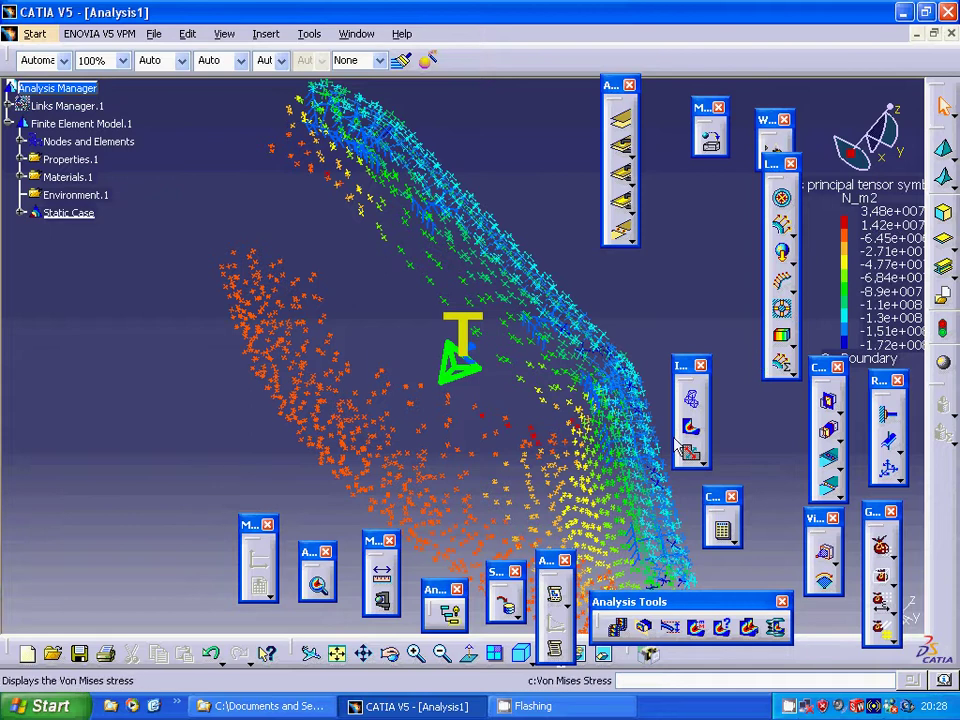
click(691, 397)
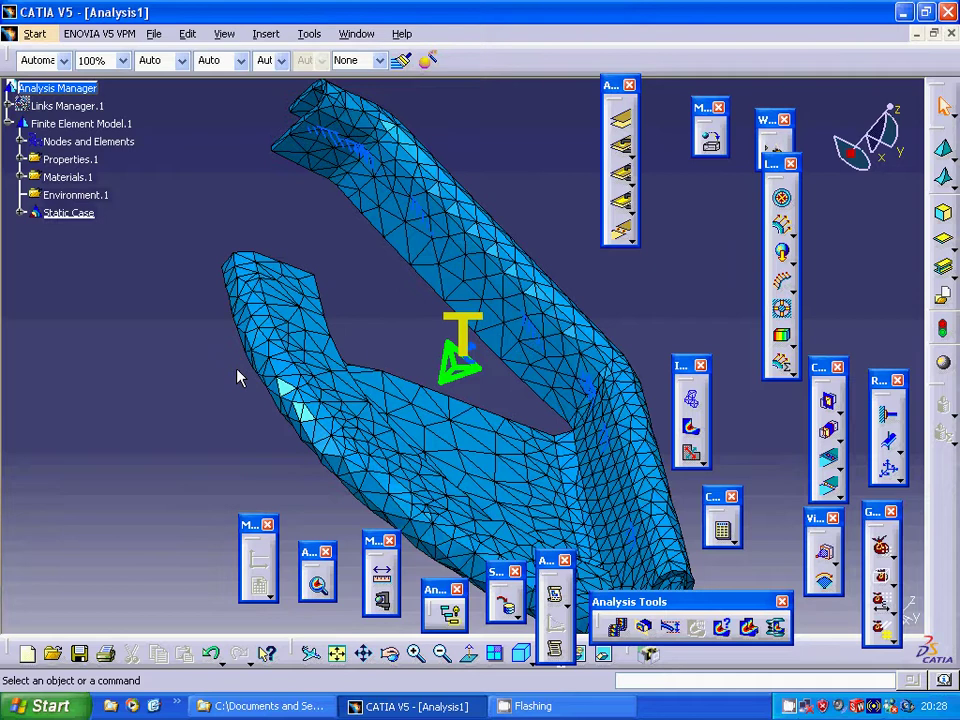
Refit and reorient the deformed mesh, then display the Von Mises stress plot on it again
middle_drag(238, 382, 244, 370)
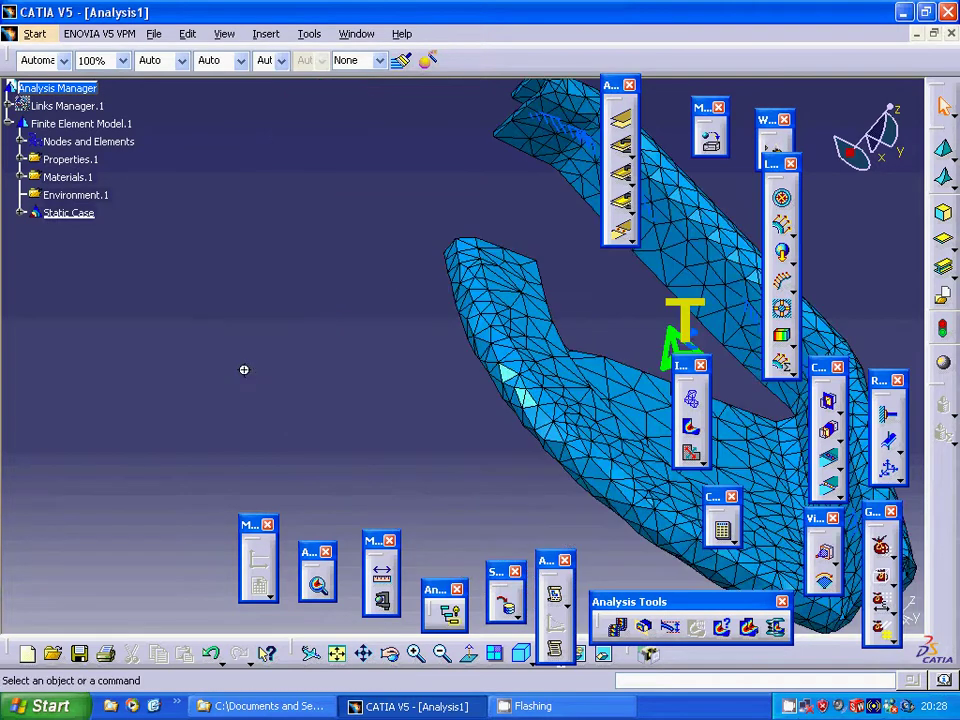
scroll(250, 377, down, 3)
scroll(256, 377, up, 6)
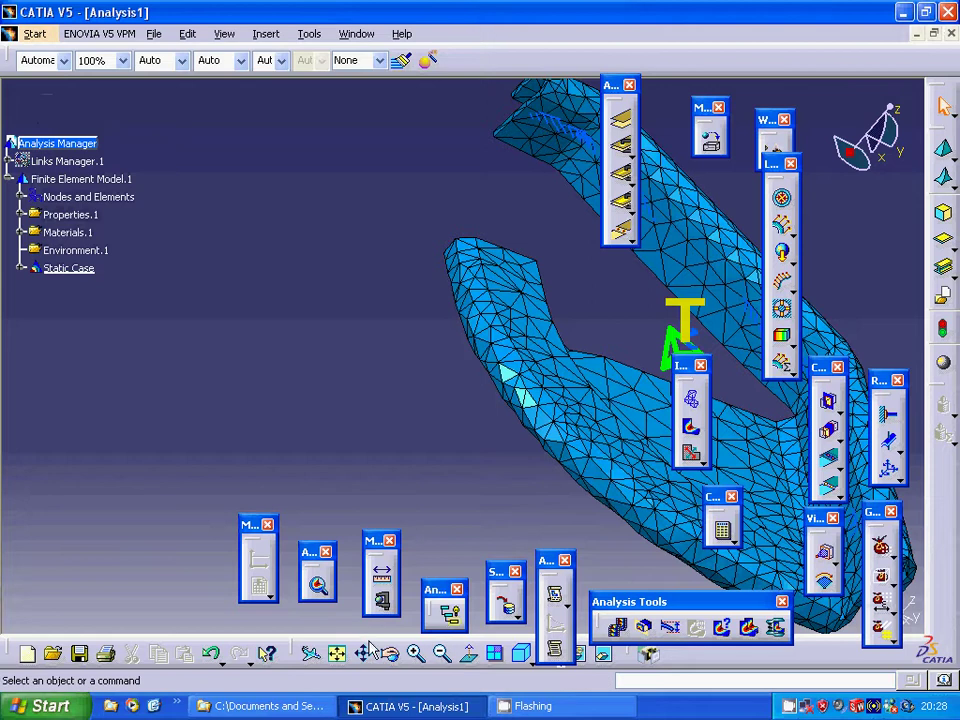
click(338, 654)
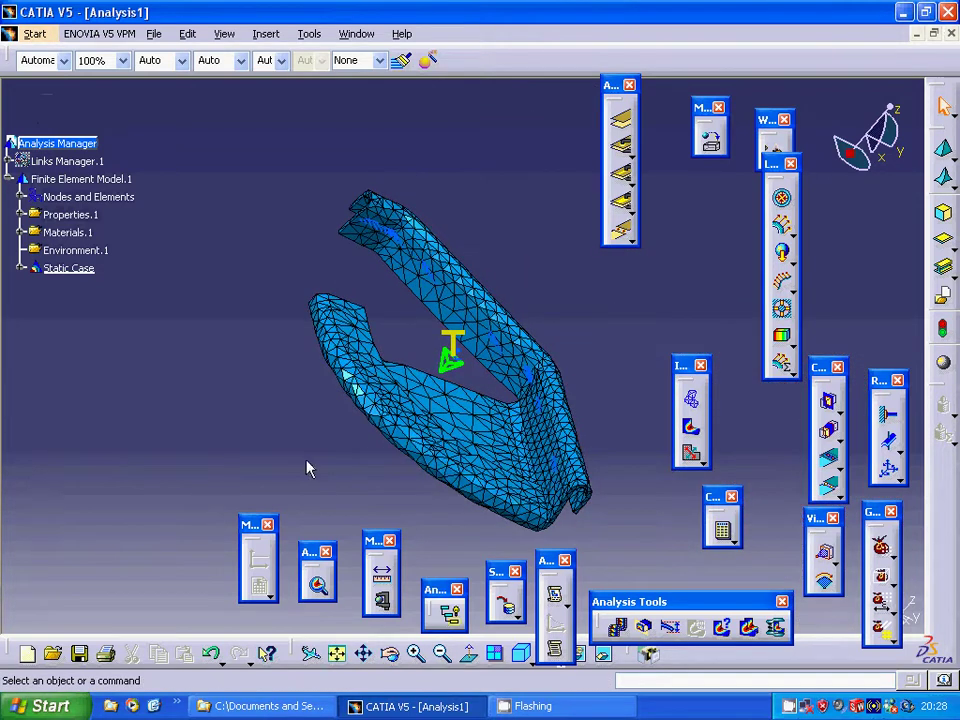
middle_drag(308, 456, 327, 480)
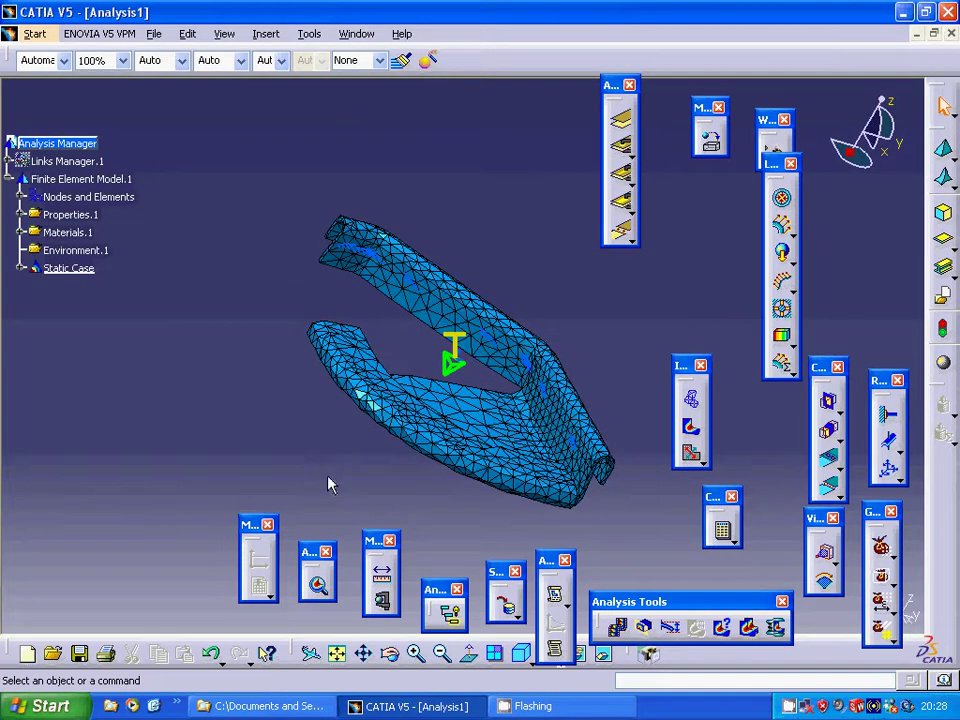
click(695, 627)
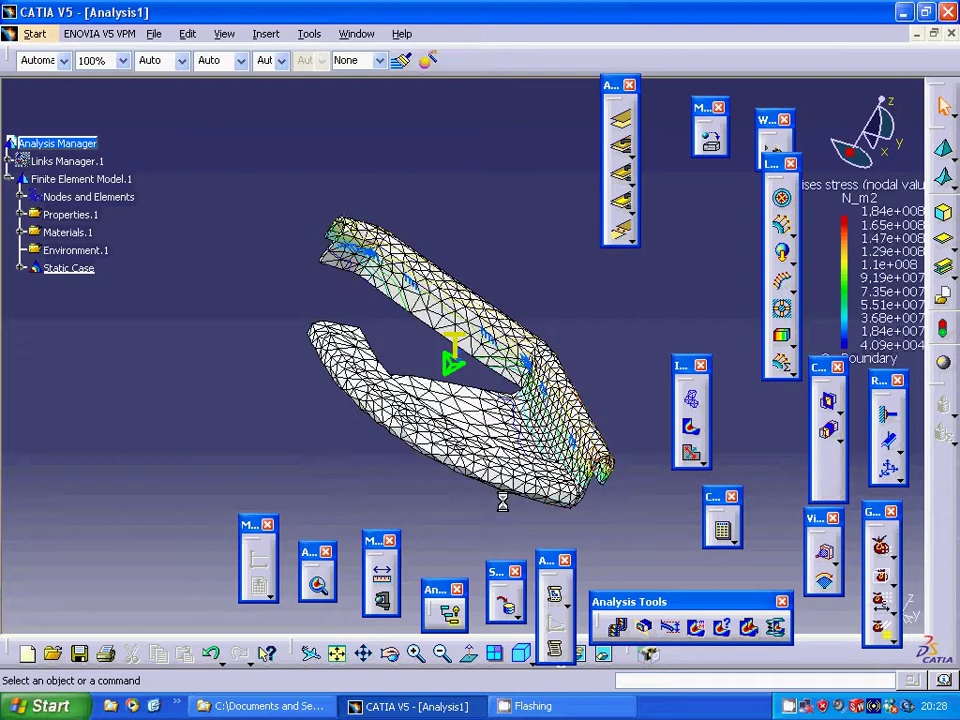
right_click(790, 708)
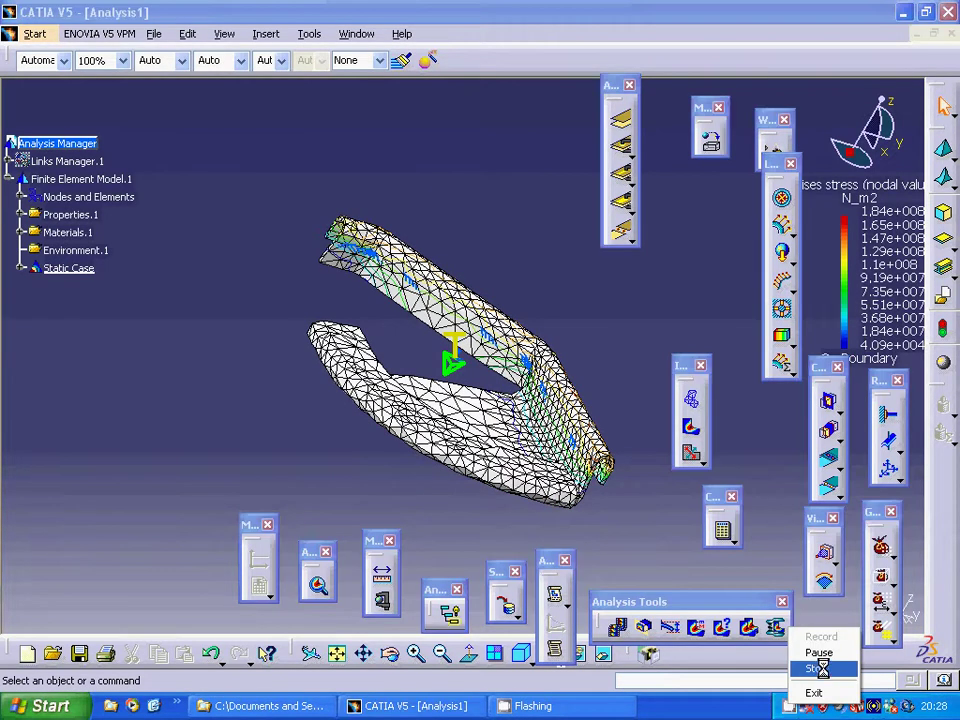